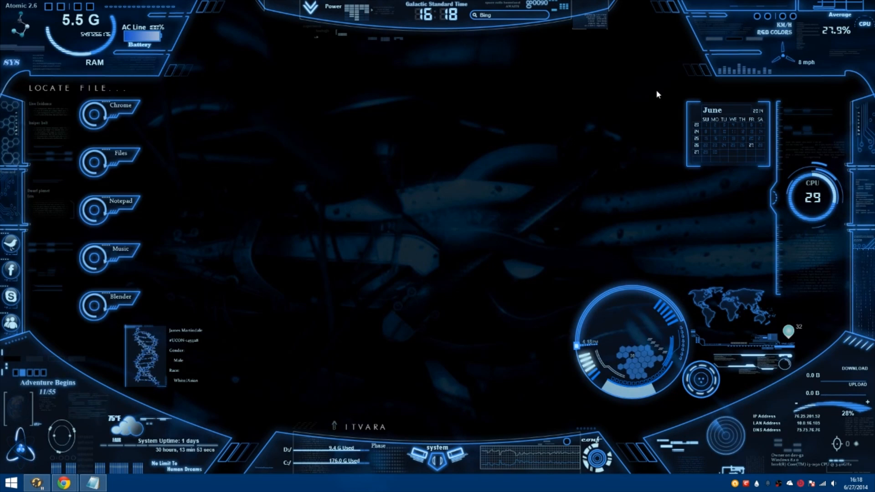
- Launch Blender from the Windows Start screen and dismiss the splash screen
key(super)
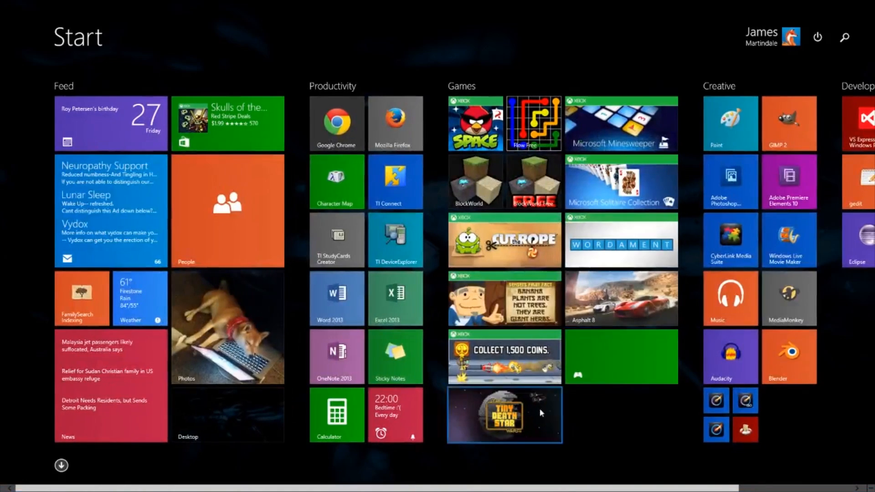
click(794, 362)
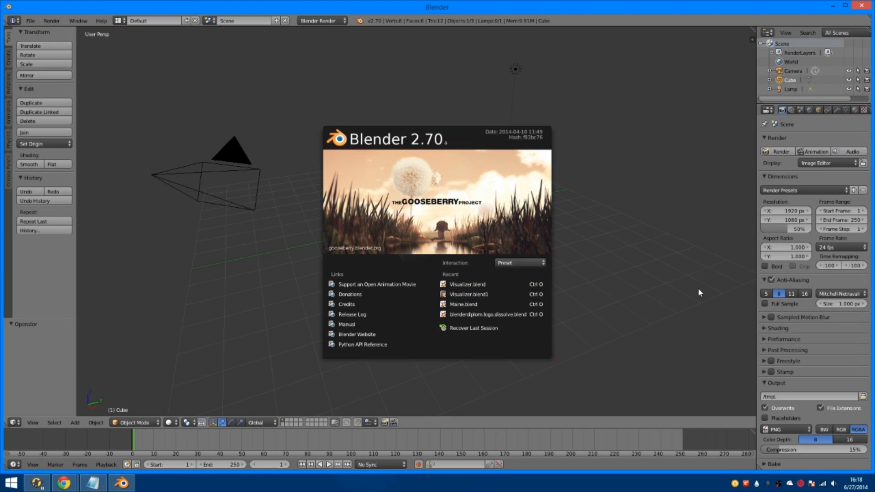
click(674, 240)
- Delete the default cube from the scene
middle_drag(378, 165, 477, 321)
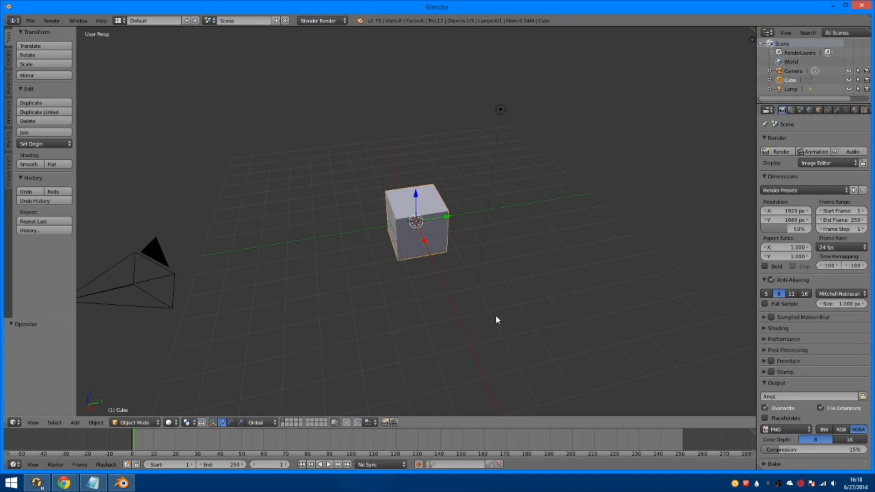
scroll(420, 296, down, 5)
scroll(423, 288, up, 4)
scroll(424, 288, up, 2)
scroll(439, 283, down, 4)
mouse_move(440, 283)
middle_down()
mouse_move(420, 303)
mouse_move(439, 357)
mouse_move(439, 313)
mouse_move(408, 217)
mouse_move(455, 277)
mouse_move(392, 312)
mouse_move(433, 293)
middle_up()
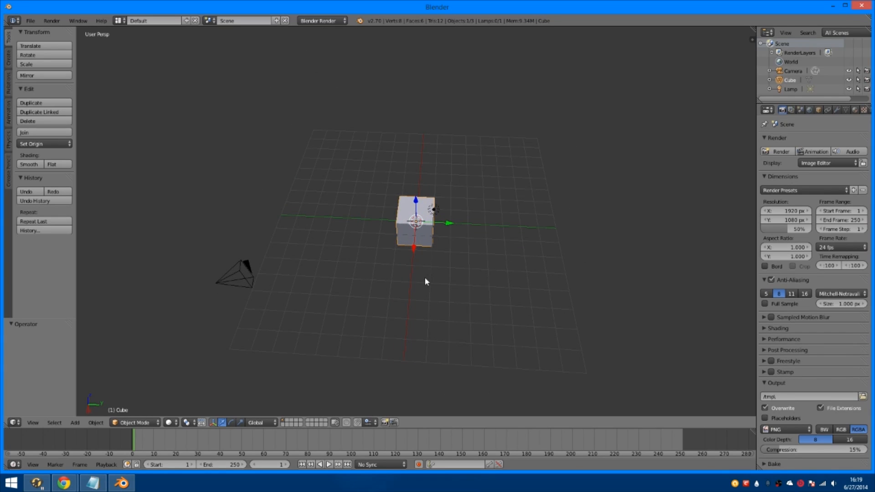
middle_drag(382, 283, 378, 254)
middle_drag(412, 203, 407, 232)
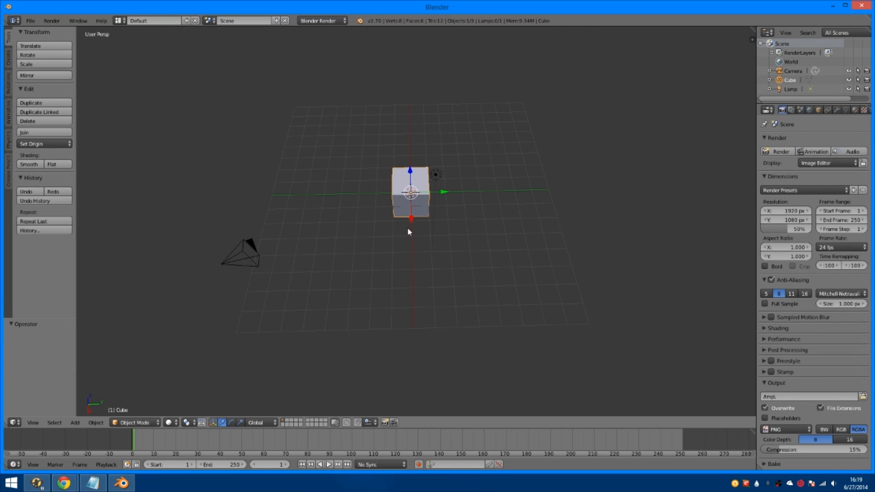
key(x)
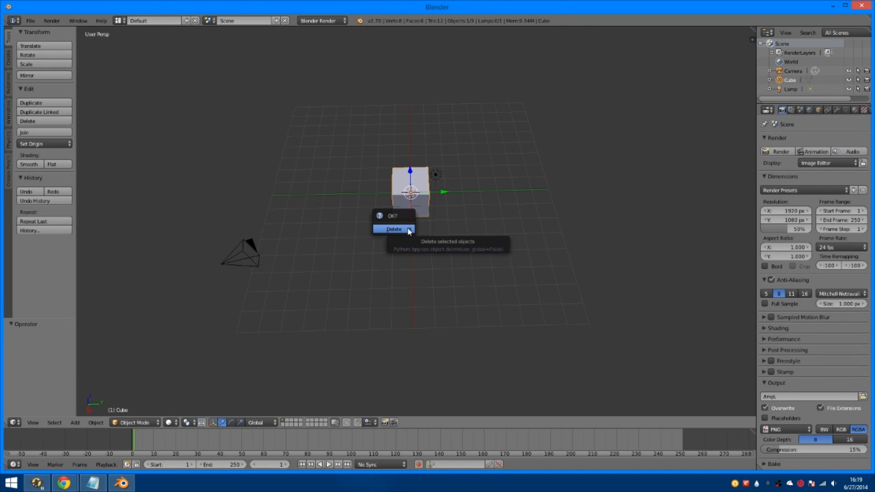
click(394, 229)
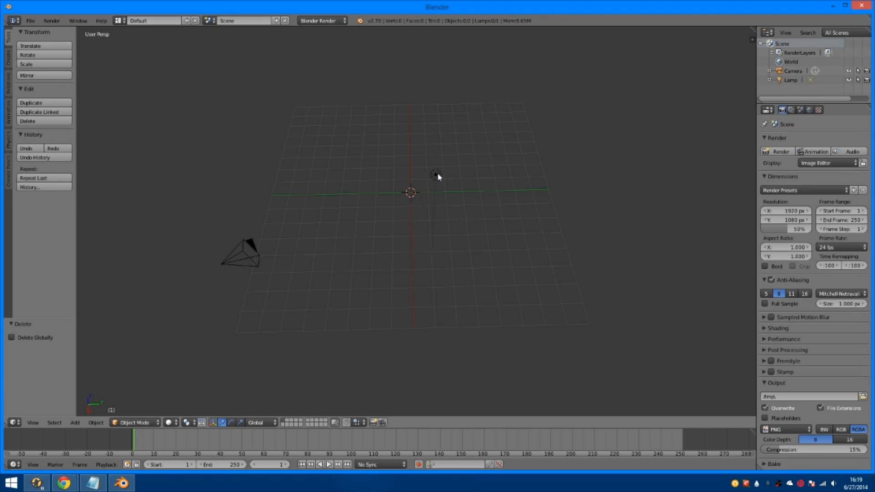
- Delete the default lamp, leaving the camera in the scene
right_click(250, 261)
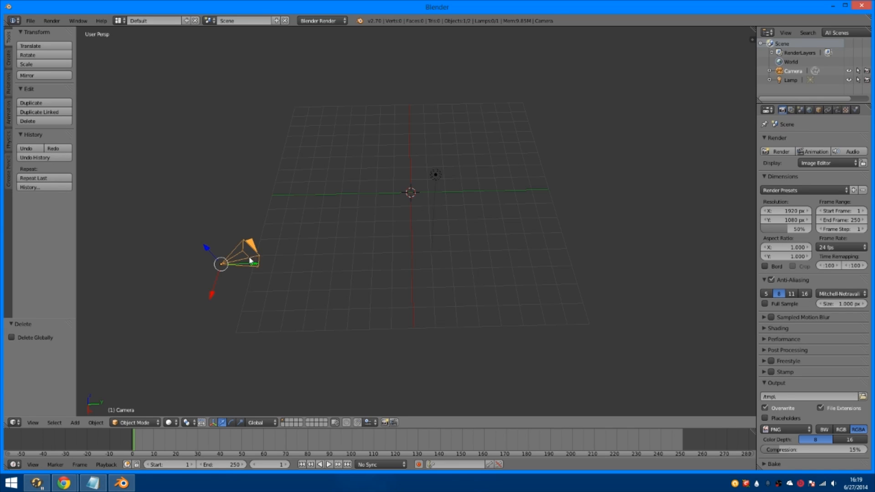
right_click(439, 177)
key(x)
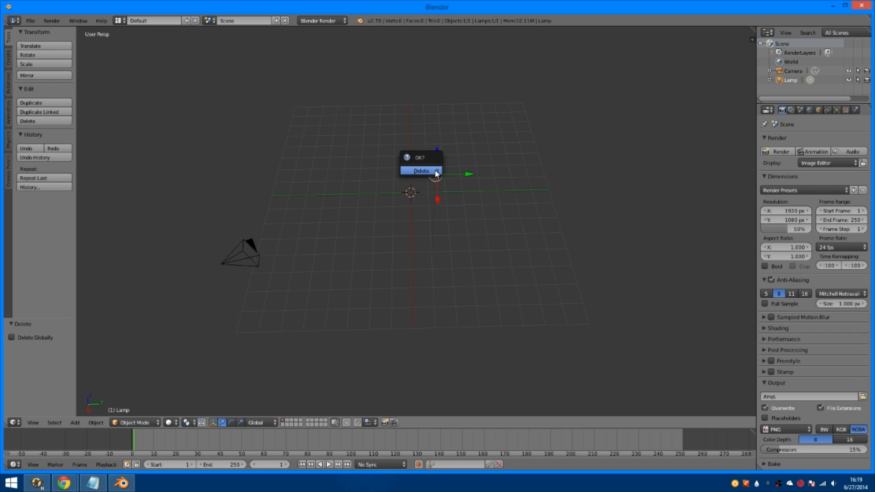
click(436, 172)
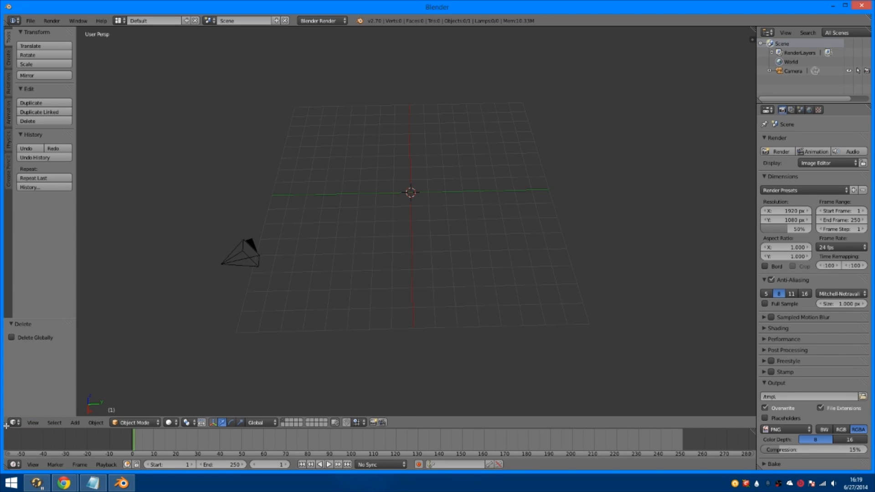
- Split the 3D view into two side-by-side areas, turn one into a Text Editor and create a new text block
drag(5, 425, 395, 404)
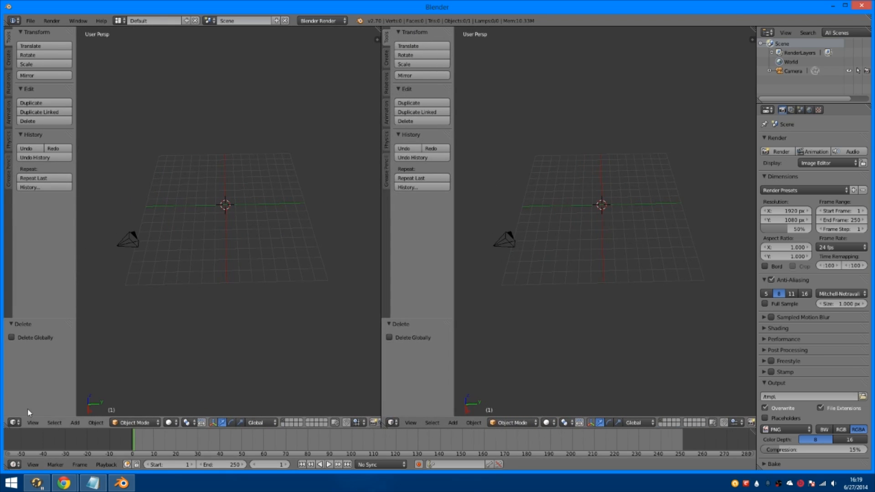
click(18, 423)
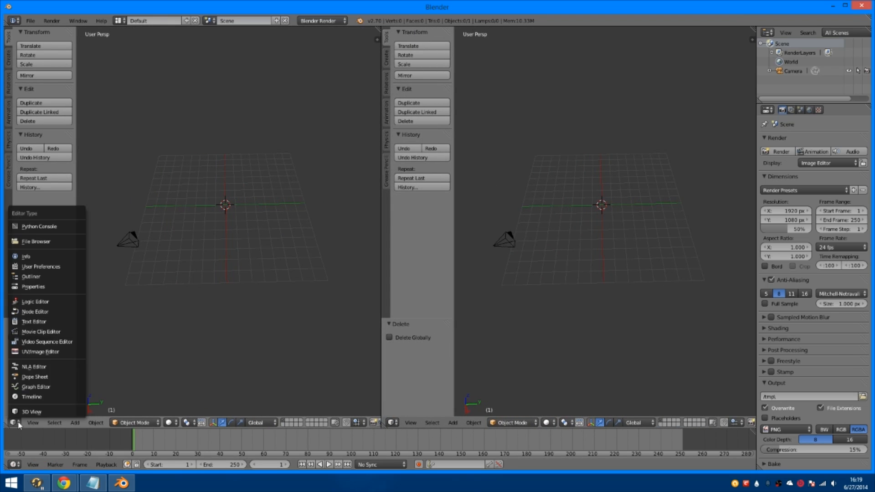
click(56, 323)
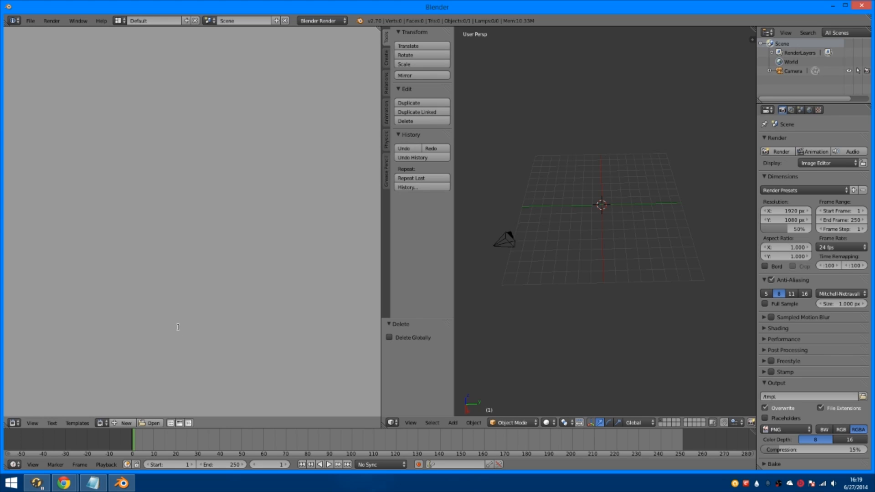
click(123, 423)
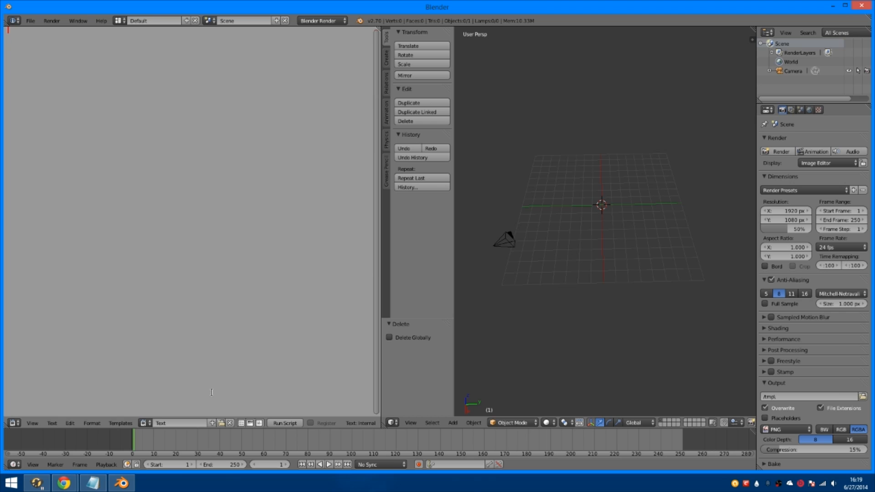
- Copy the entire visualizer.py script from the GitHub Gist page in Chrome and paste it into the new text block in Blender
mouse_move(63, 482)
click(160, 433)
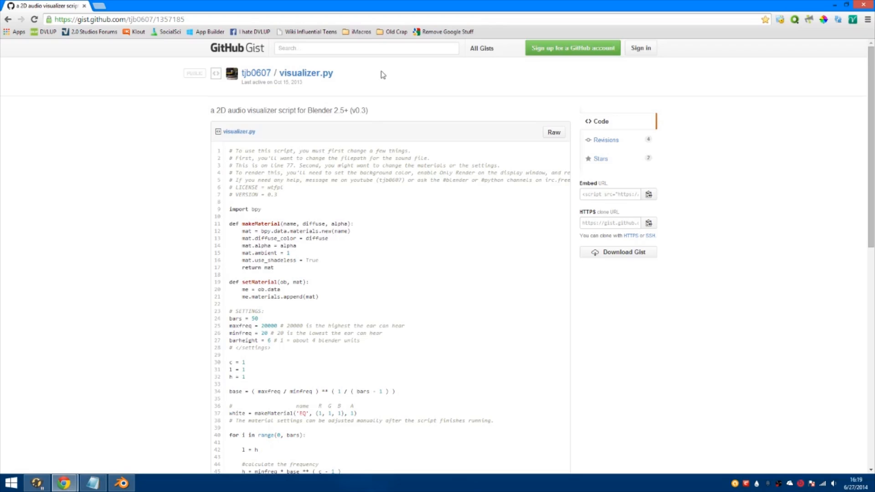
drag(224, 147, 369, 362)
scroll(351, 260, down, 9)
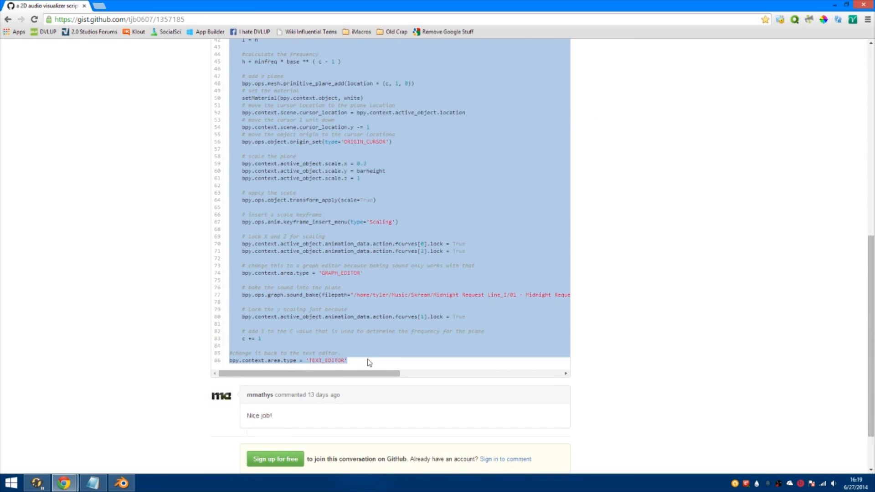
click(122, 483)
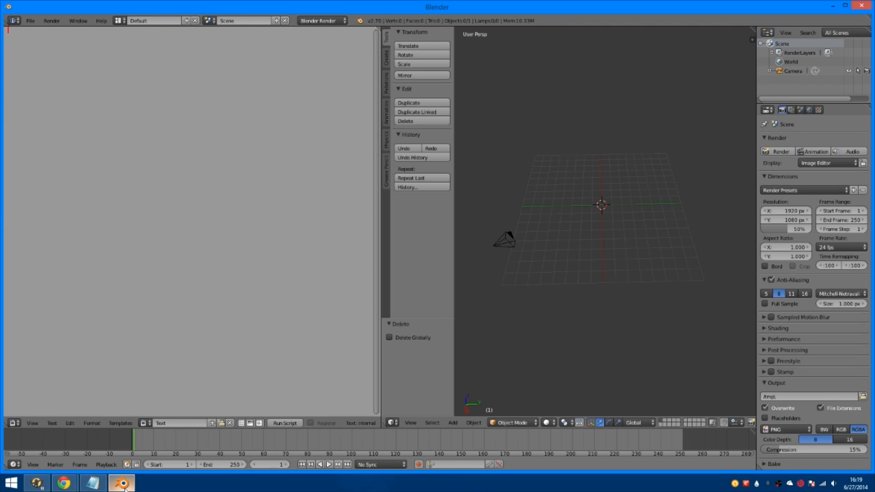
key(ctrl+v)
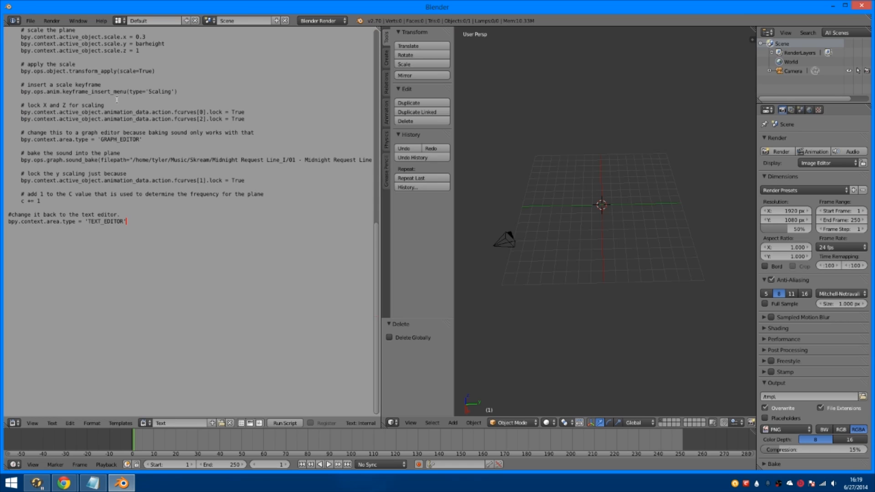
- Enable line numbers, word wrap and syntax highlighting for the pasted script
click(241, 423)
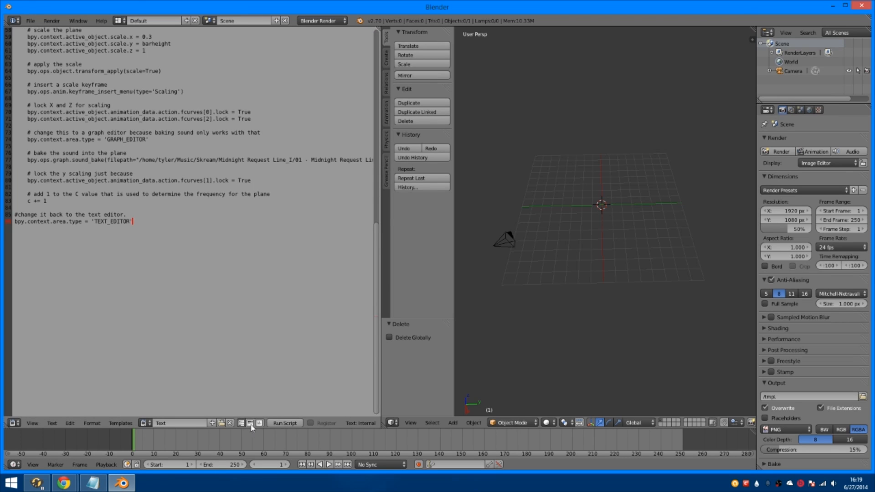
click(250, 423)
click(259, 423)
- Review the script's SETTINGS block with the bars, maxfreq, minfreq and barheight variables
scroll(260, 314, up, 12)
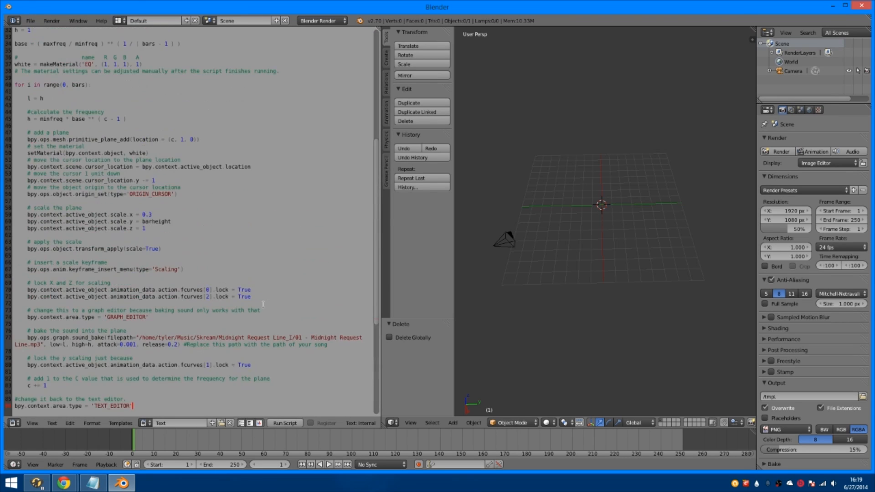
scroll(263, 305, up, 6)
scroll(263, 304, down, 3)
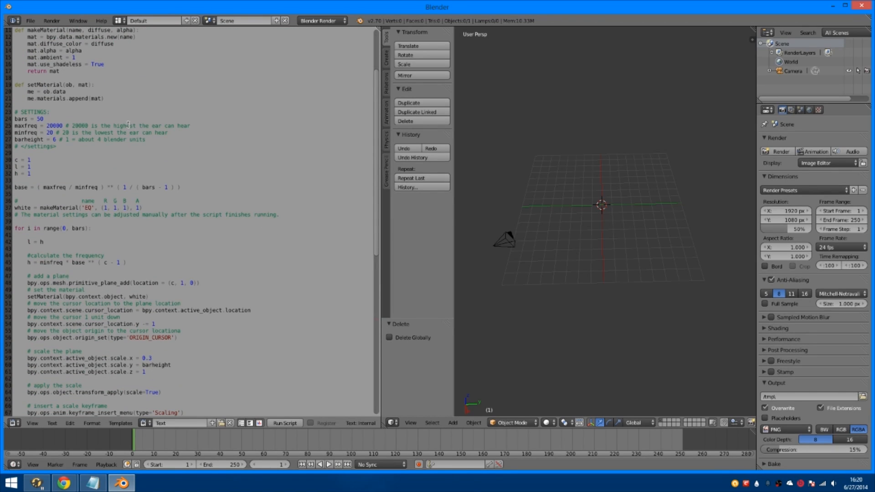
click(78, 117)
click(190, 127)
key(Down)
key(Down)
- Replace the filepath in the script's sound_bake line with "C:/Users/Owner/OneDrive/Music/Fractal - Itvara.mp3"
scroll(223, 141, down, 10)
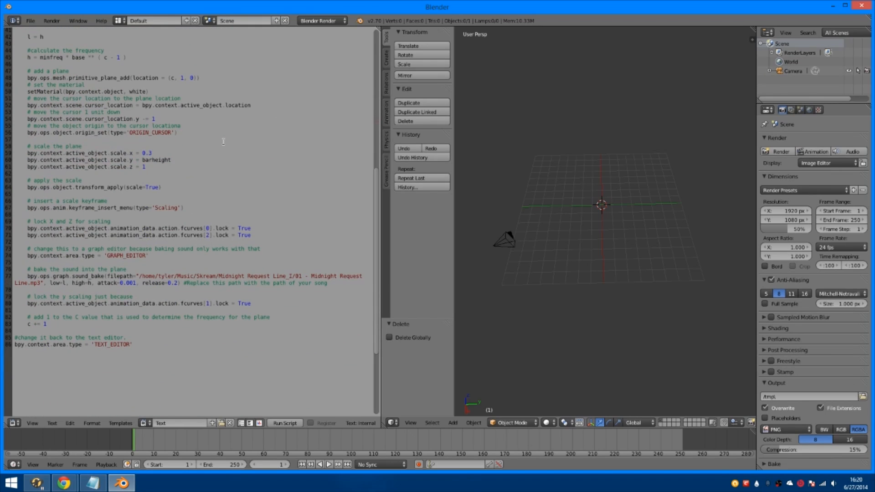
drag(136, 276, 332, 276)
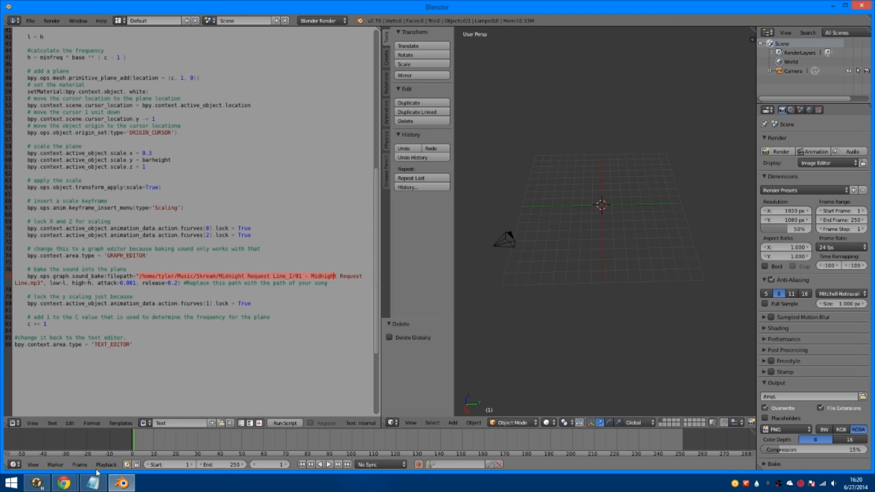
click(92, 483)
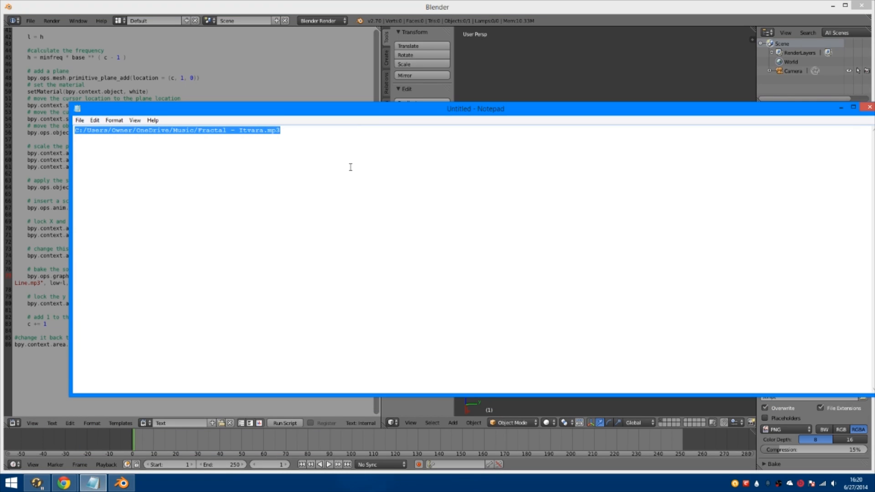
click(841, 108)
click(339, 277)
drag(140, 276, 40, 282)
text(/)
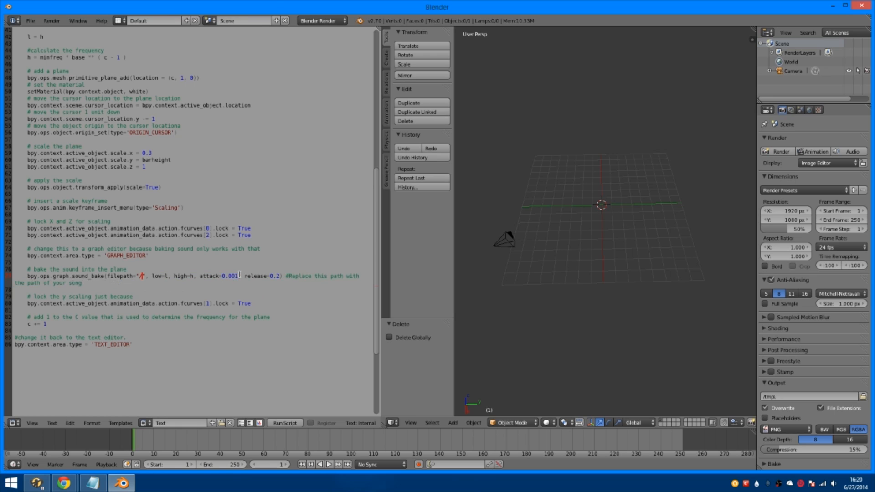
text(C:/Users/Owner/OneDrive/Music/Fractal - Itvara.mp3)
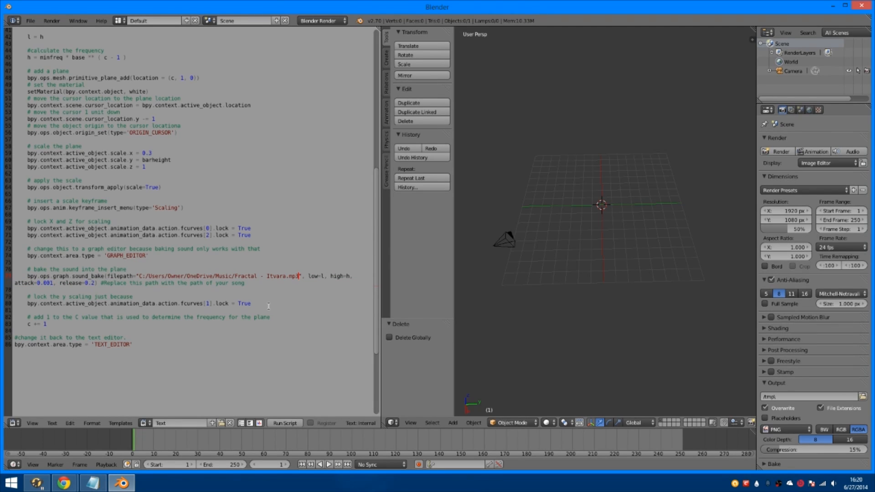
- Check the edited script and run it to generate the visualizer bars with the baked sound
click(238, 276)
scroll(314, 334, up, 6)
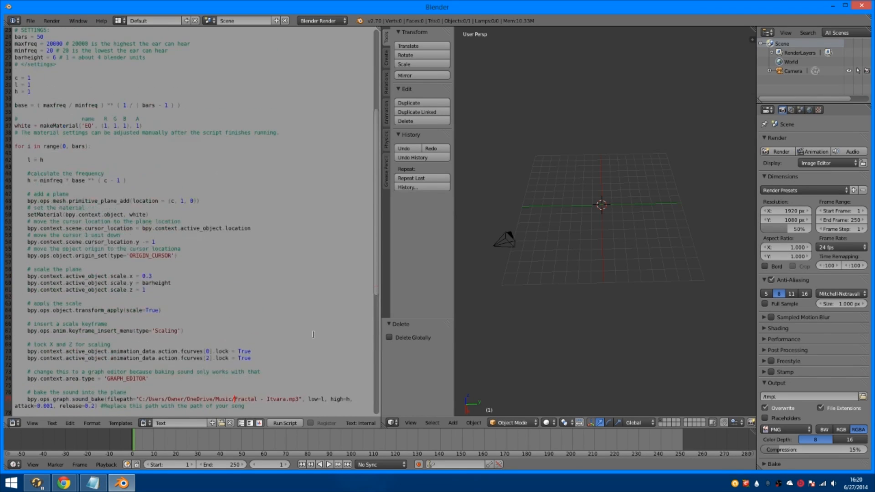
scroll(313, 334, down, 7)
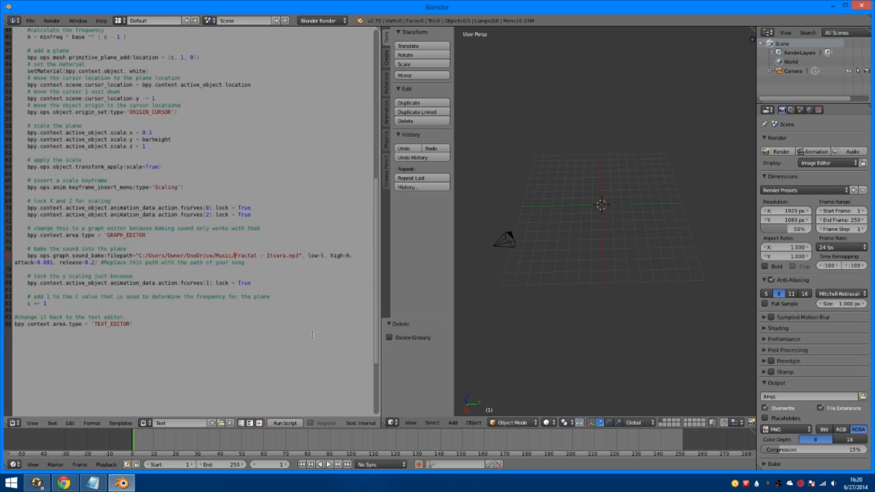
click(284, 424)
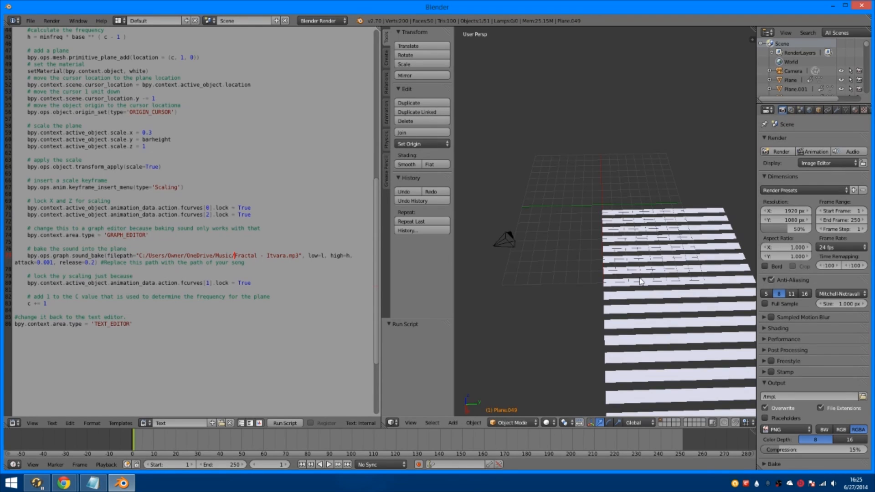
- View the generated bars from above, then play the animation to preview their movement and stop it
middle_drag(552, 236, 672, 269)
scroll(672, 270, down, 1)
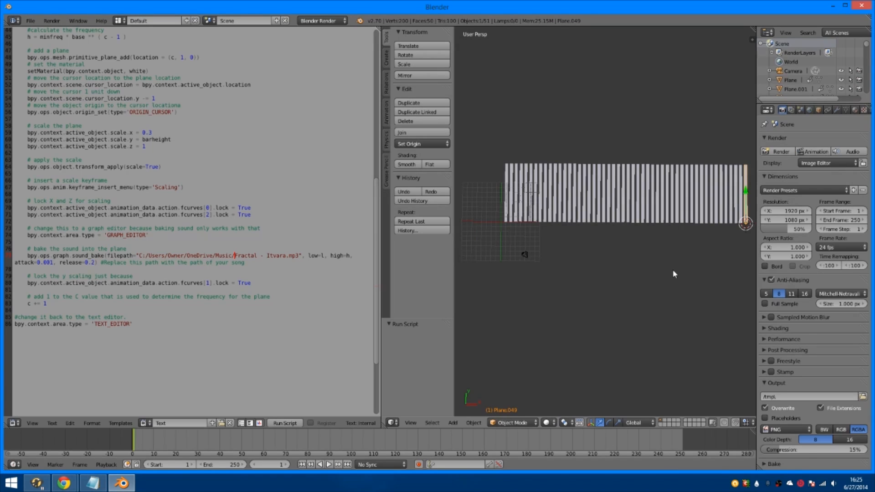
key(alt+a)
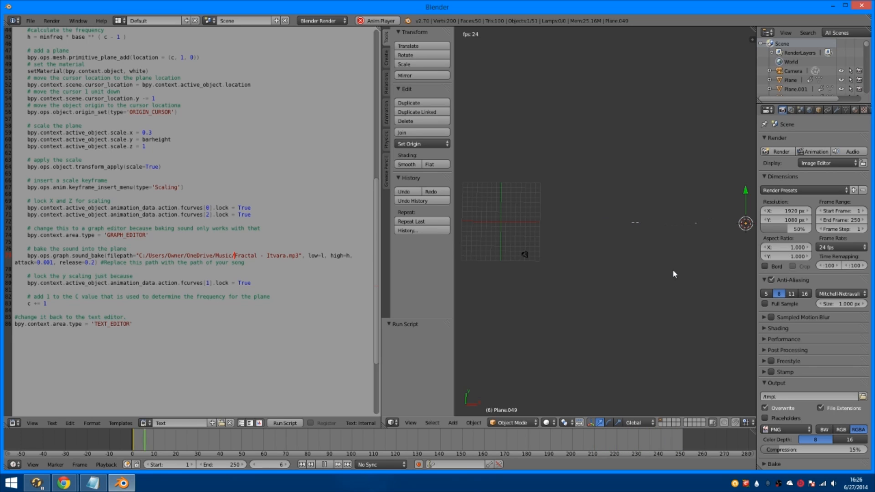
key(alt+a)
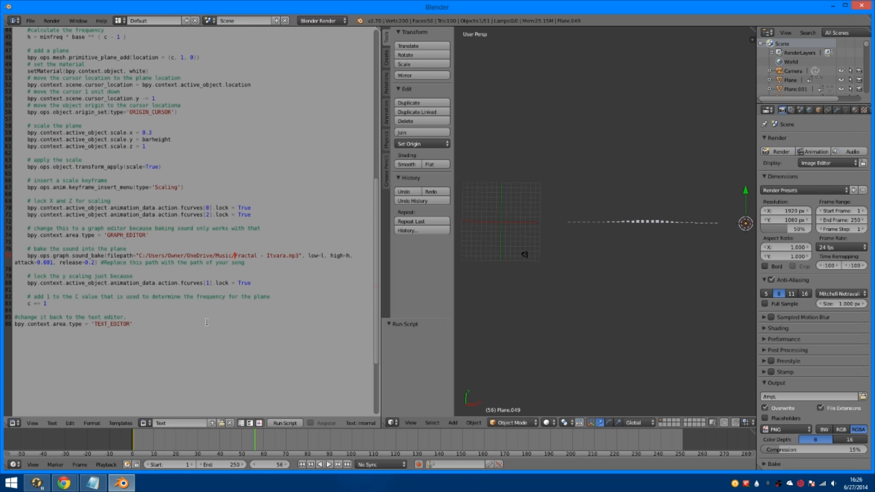
- Change the Text Editor area to the Video Sequence Editor and return the playhead to frame 1
click(15, 423)
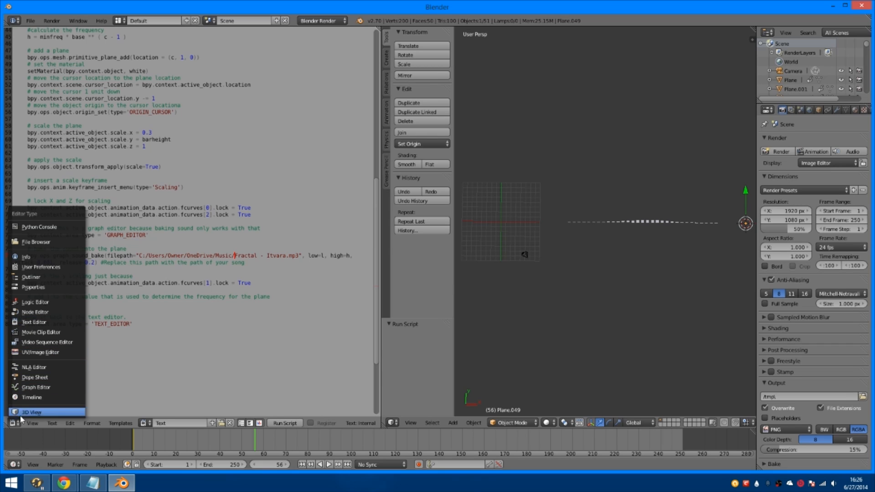
click(61, 342)
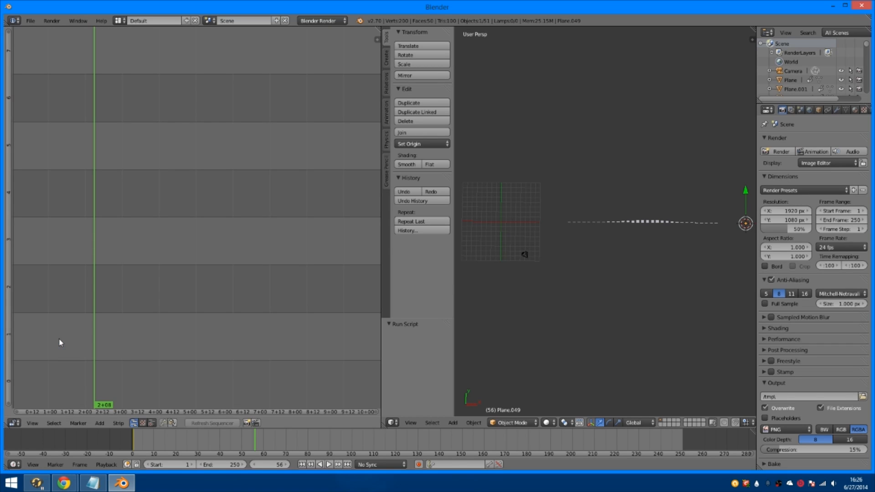
click(134, 440)
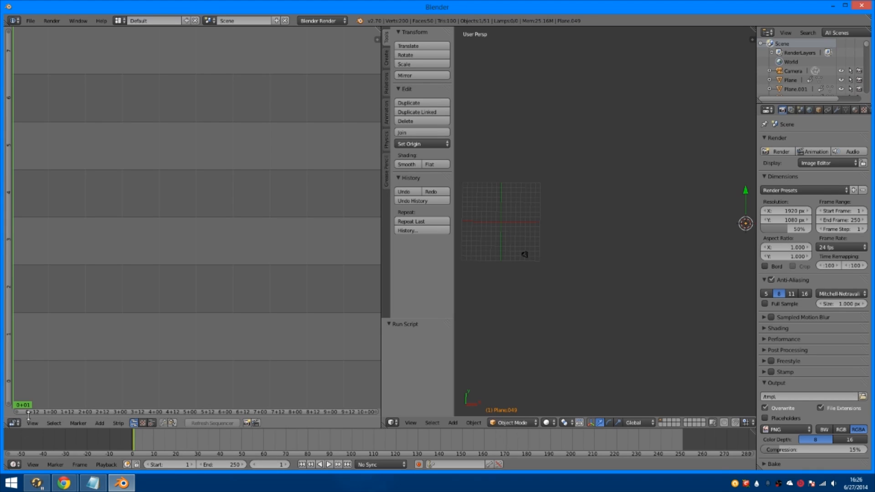
- Add "Fractal - Itvara.mp3" from the OneDrive Music folder to the sequencer as a sound strip starting at frame 1
click(96, 423)
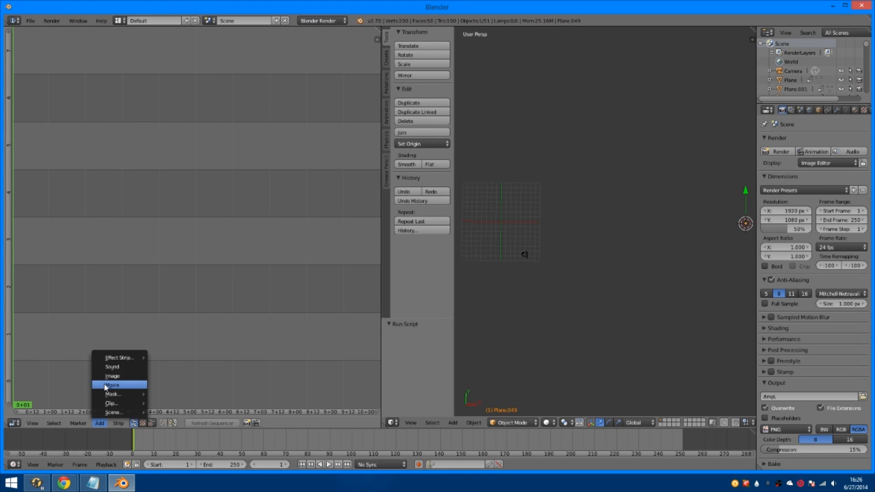
click(112, 370)
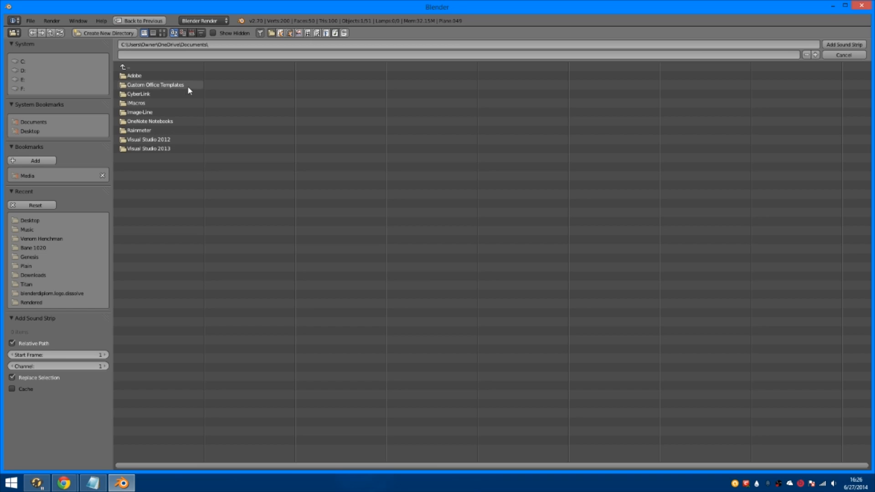
click(160, 67)
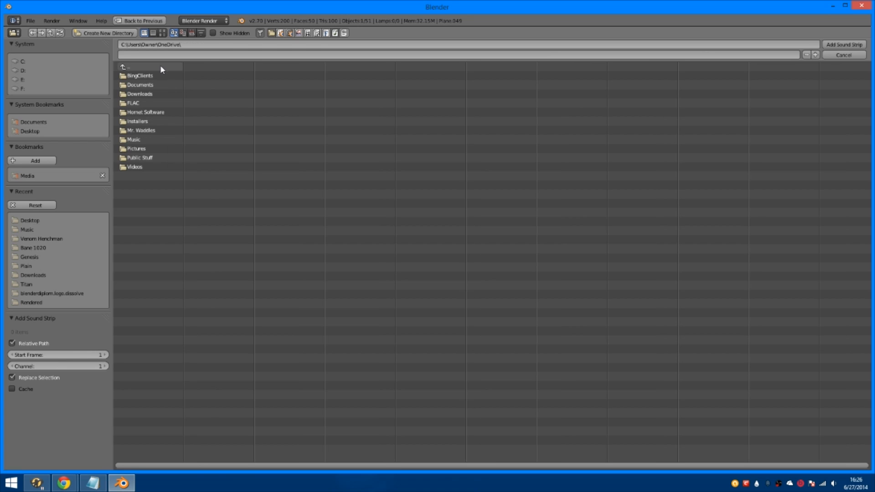
click(144, 137)
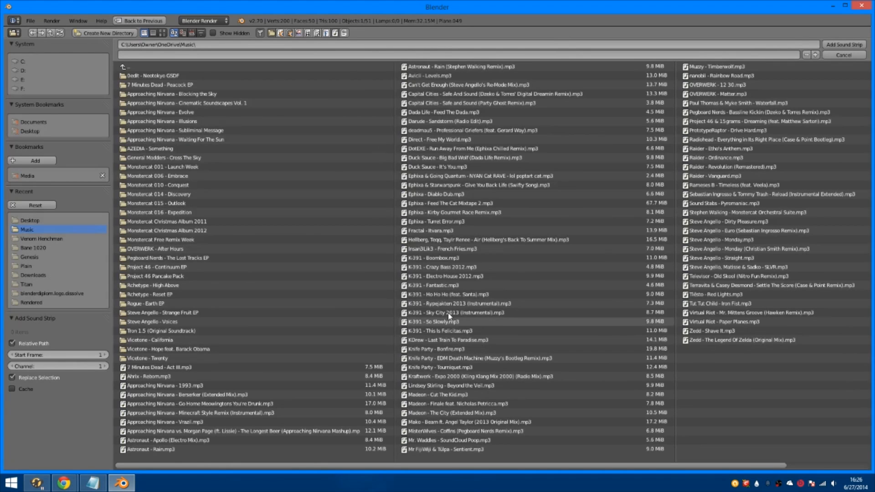
click(432, 230)
click(845, 45)
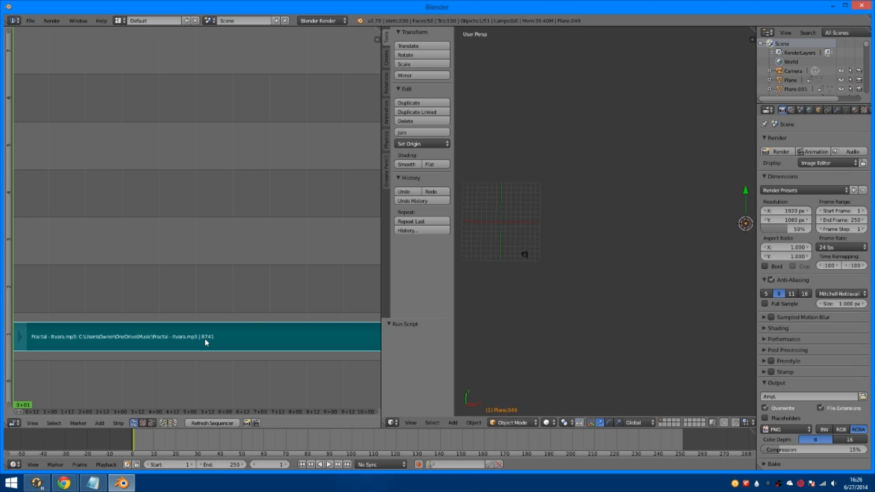
- Set the animation's end frame to 8741 to match the sound strip's length and show the full range in the timeline
click(225, 464)
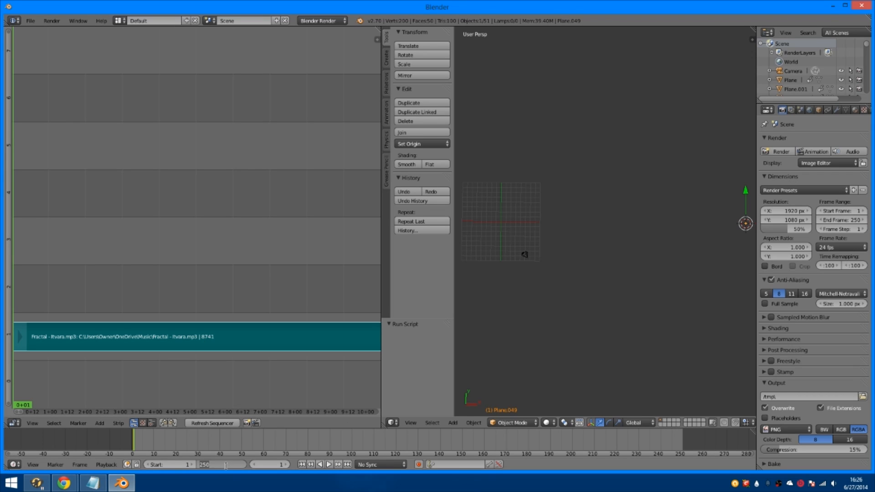
text(8741)
key(Return)
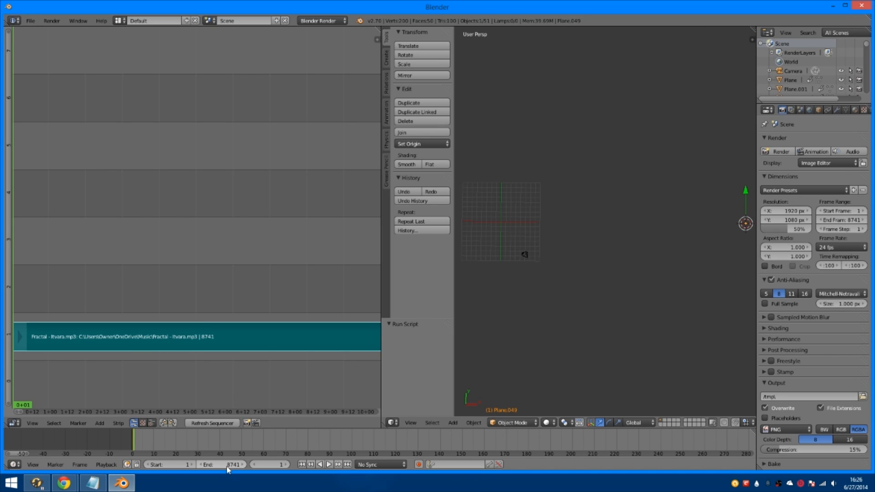
drag(27, 454, 753, 455)
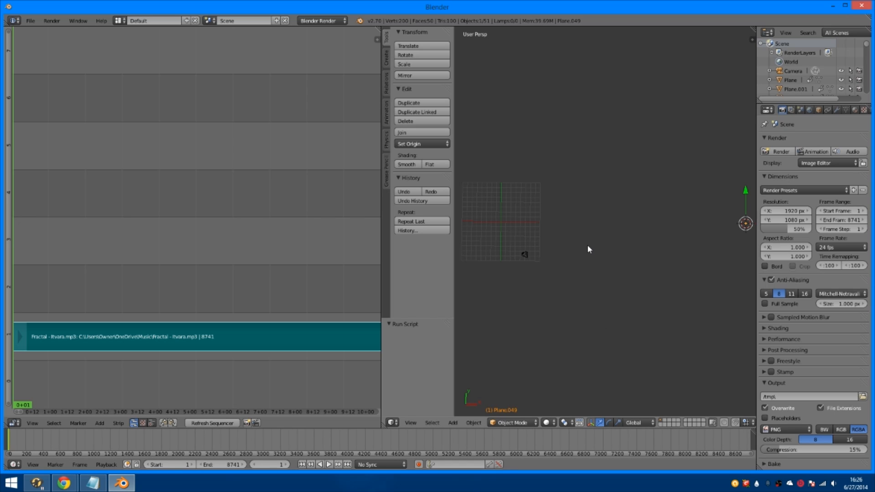
- Play the animation with sound, jump to several points of the song to preview the bars, and stop near frame 2120
key(alt+a)
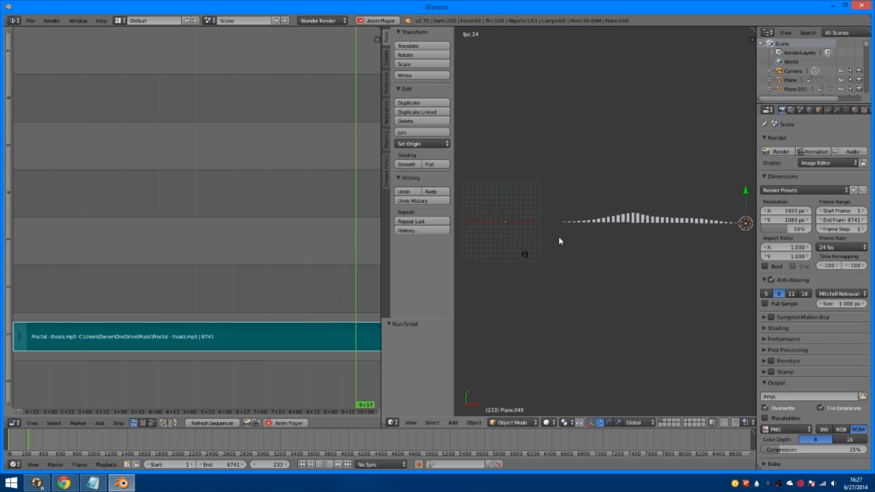
click(505, 452)
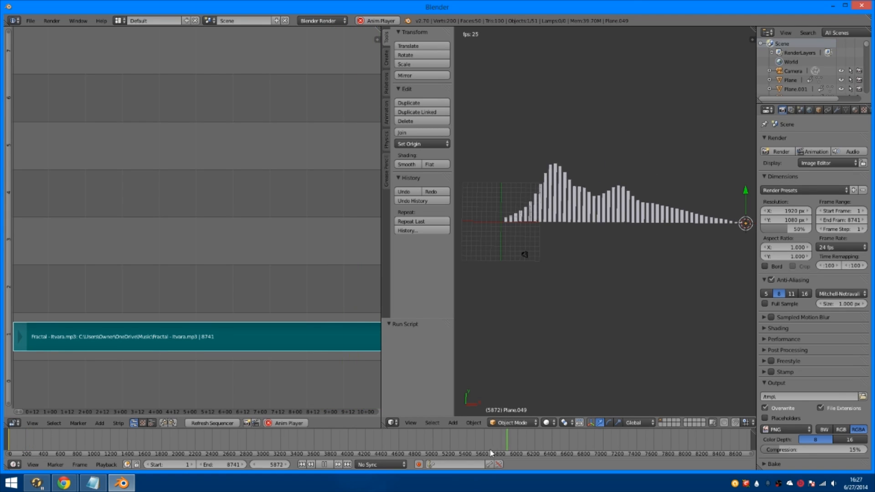
drag(367, 454, 377, 454)
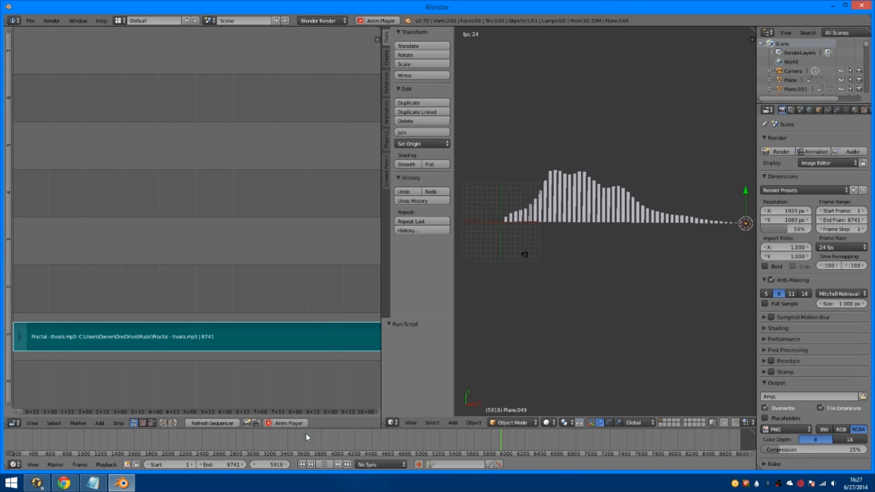
click(348, 438)
click(177, 438)
key(alt+a)
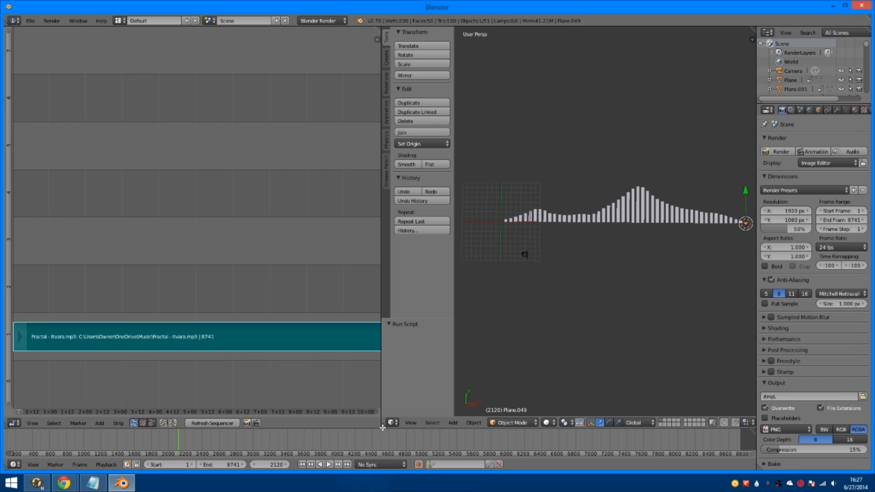
- Expand the 3D view over the sequencer area, then select the camera and check what it sees
drag(381, 427, 158, 288)
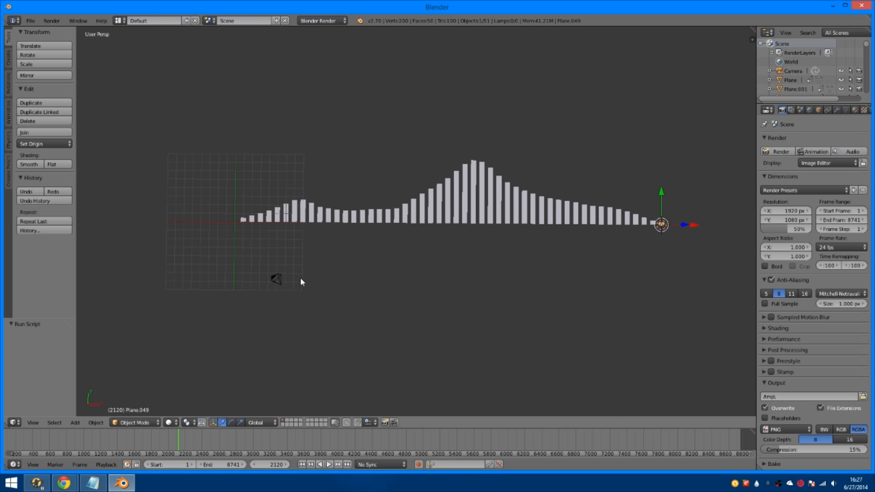
right_click(276, 279)
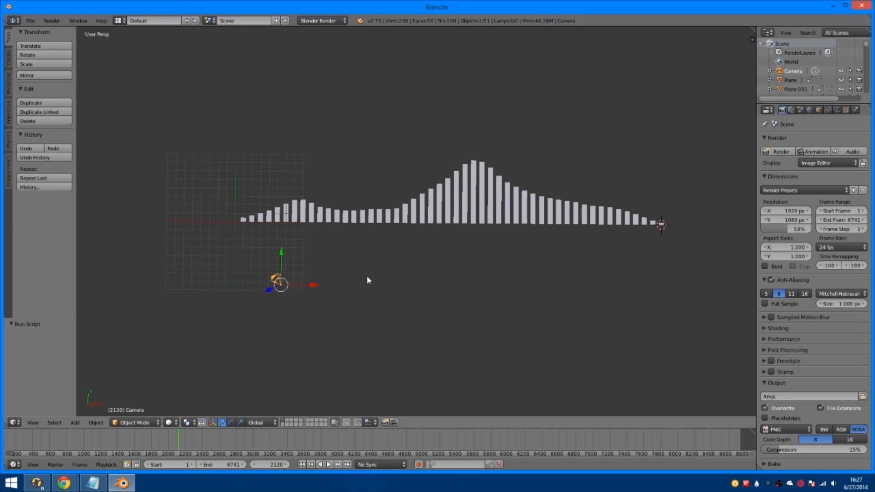
key(KP_0)
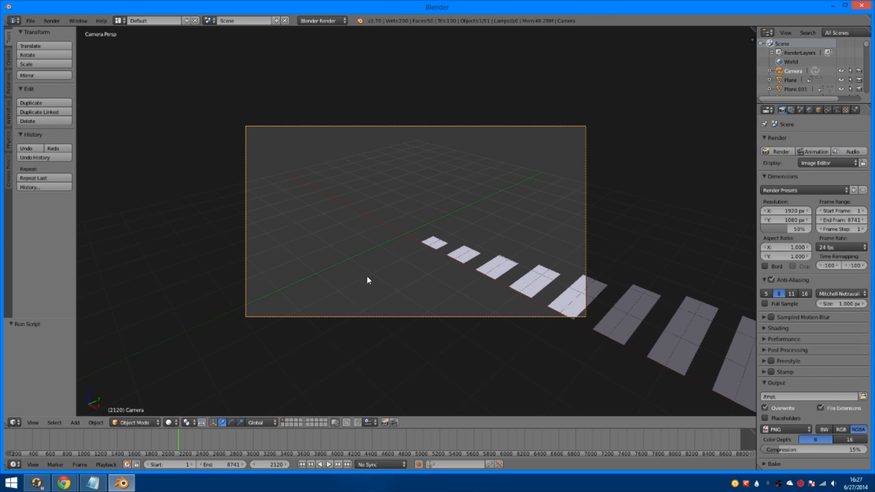
key(KP_0)
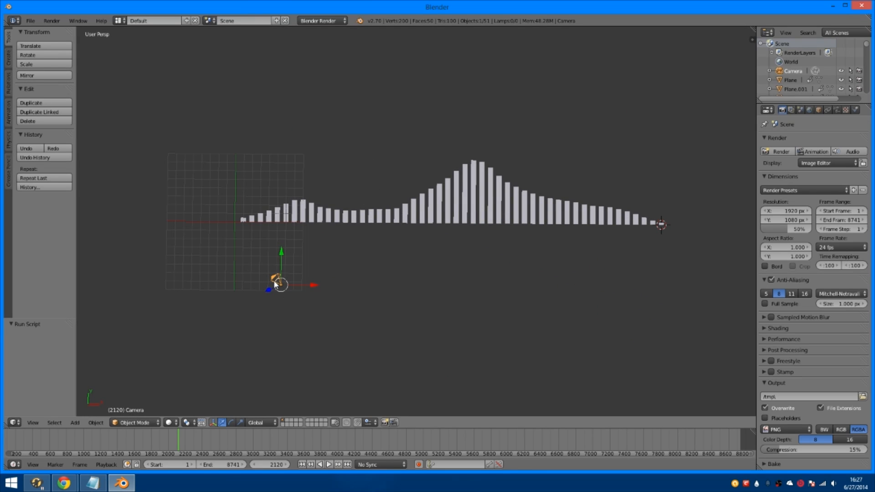
- Clear the camera's location and rotation, then move it 55 units along the Z axis
key(alt+g)
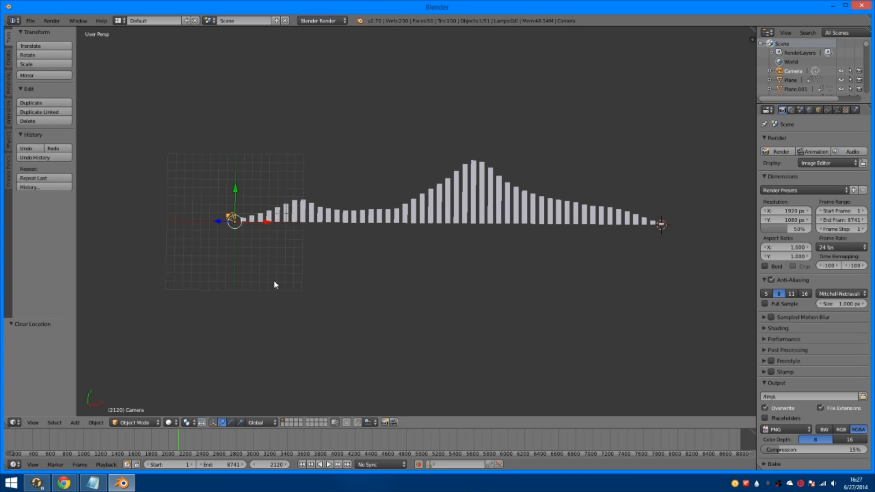
key(alt+r)
key(g)
text(z)
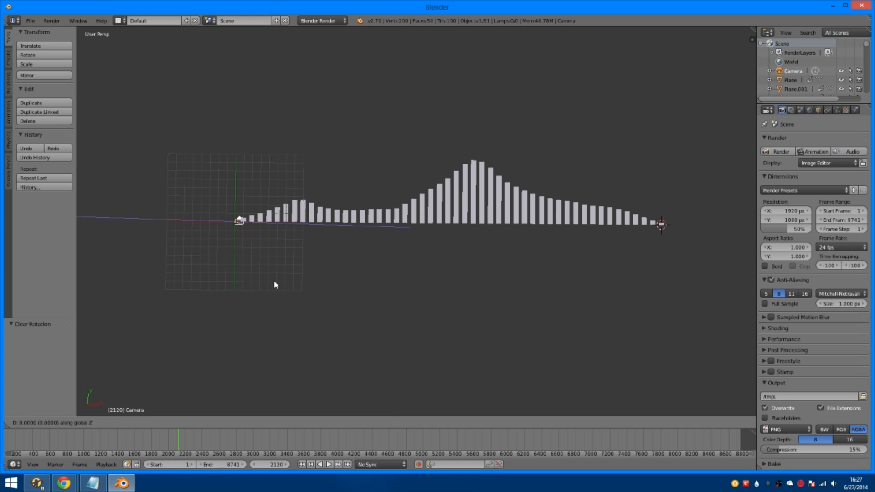
text(55)
key(Return)
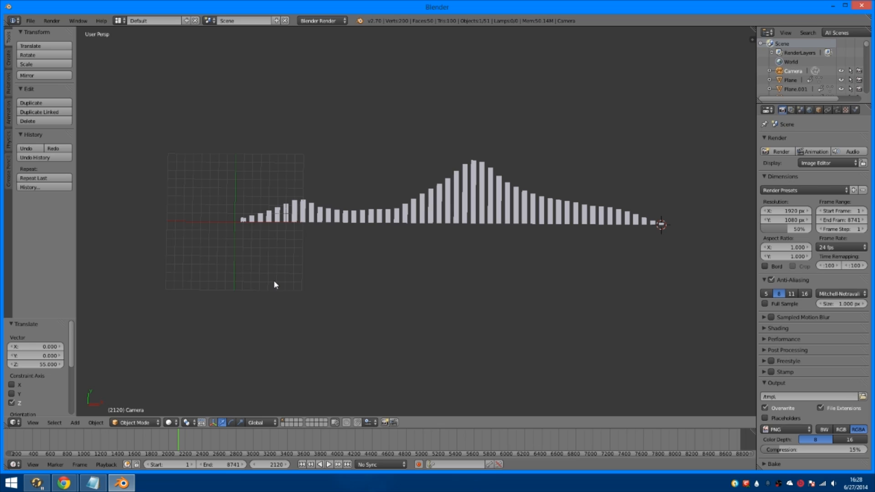
- Move the camera 25.5 units along the X axis and look through it to check that the bars are centred
key(g)
key(x)
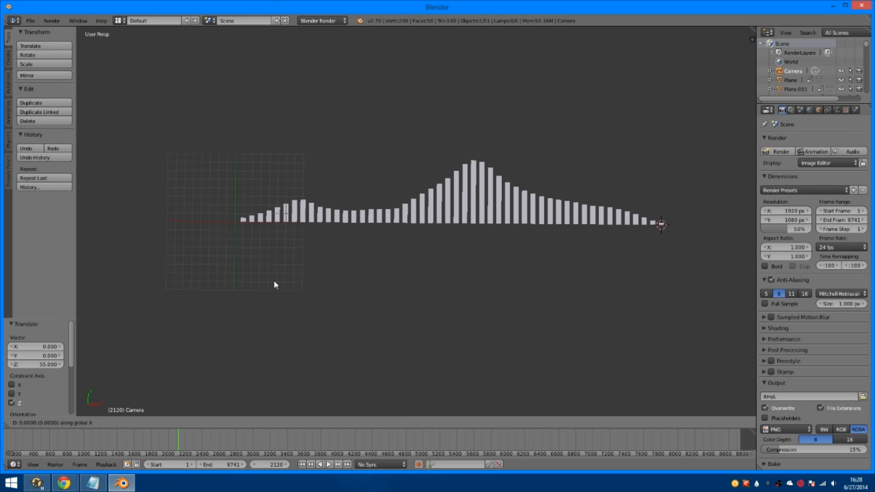
text(25.5)
key(Return)
key(KP_0)
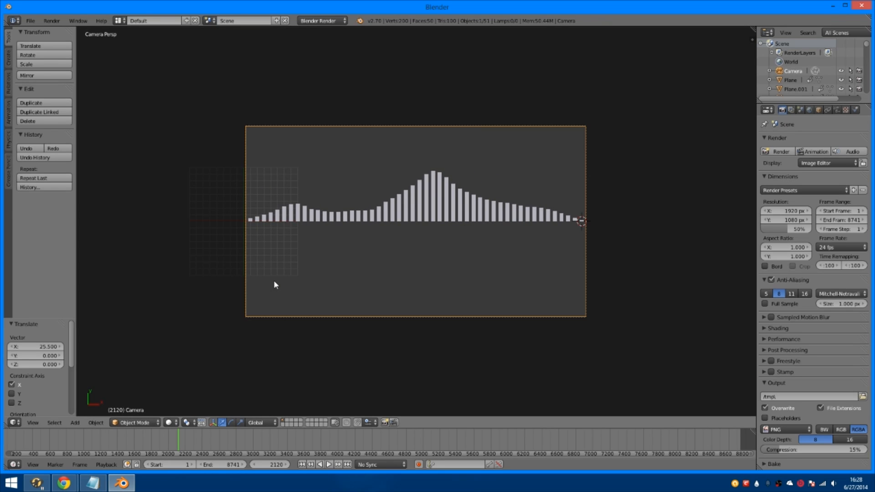
- Move the camera up along the Y axis until the bars sit on the lower edge of the camera frame
key(KP_0)
scroll(274, 281, down, 4)
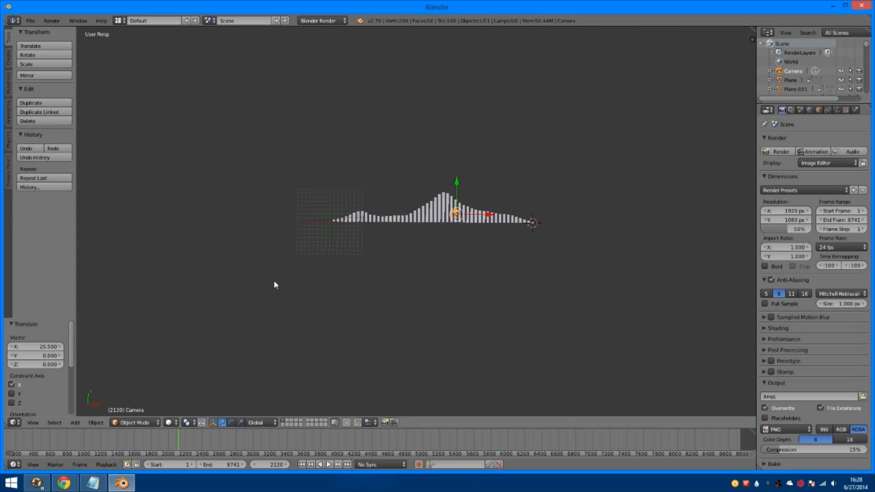
middle_drag(273, 285, 311, 277)
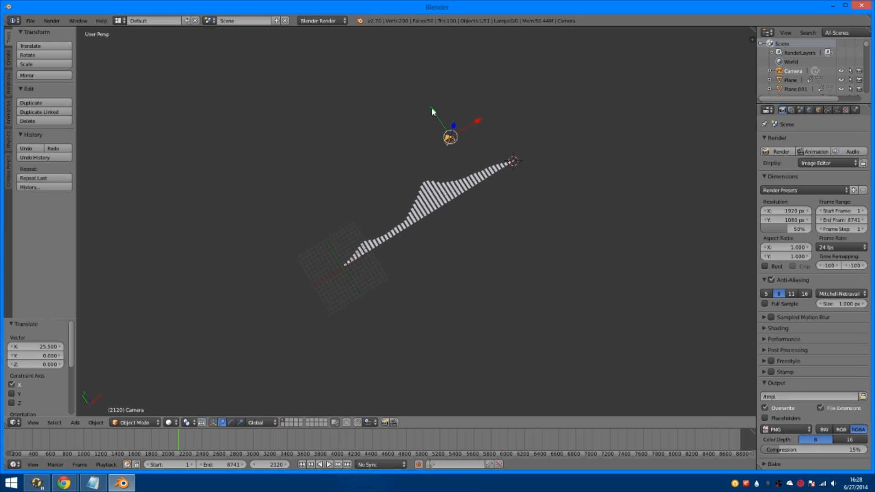
drag(433, 111, 384, 45)
key(KP_0)
key(KP_0)
key(KP_0)
key(KP_0)
scroll(395, 94, down, 1)
drag(395, 94, 372, 68)
key(KP_0)
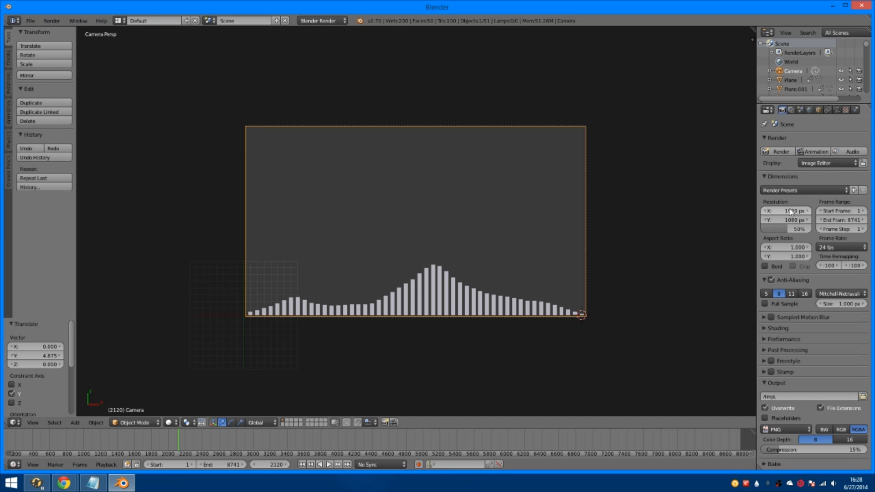
- Set the render resolution to 100%, disable Anti-Aliasing, and check the Post Processing options
drag(785, 229, 817, 230)
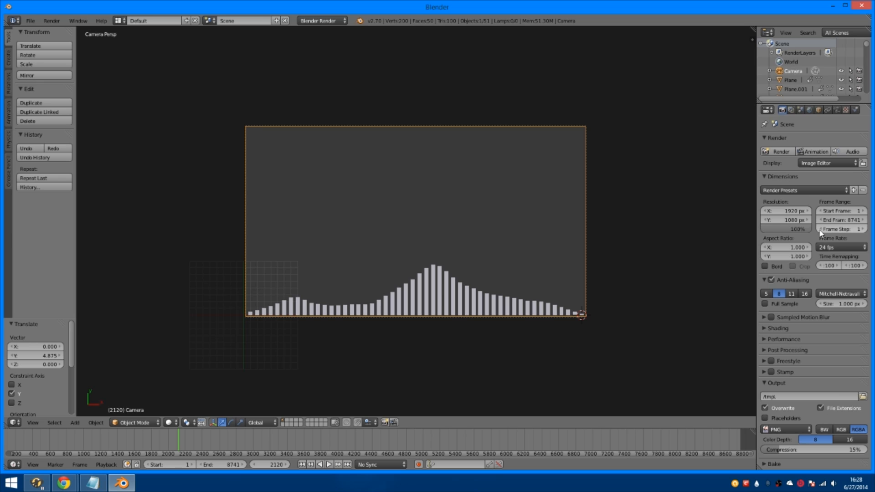
click(773, 278)
click(765, 280)
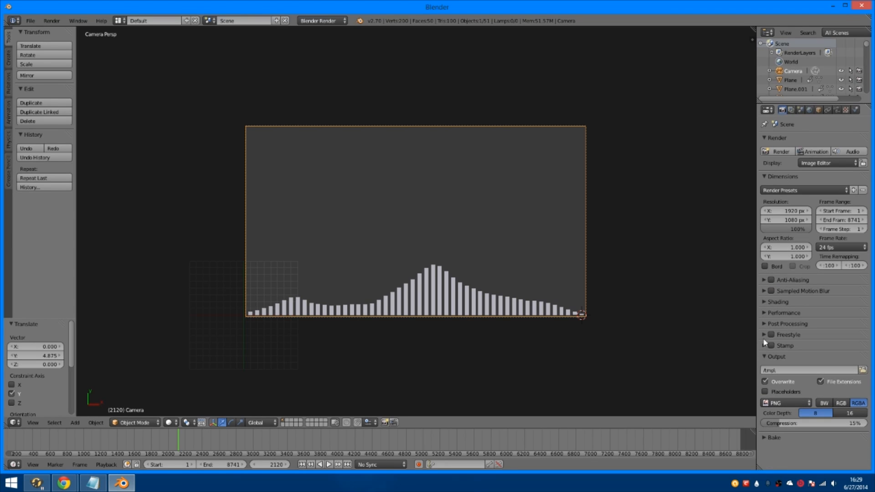
click(762, 325)
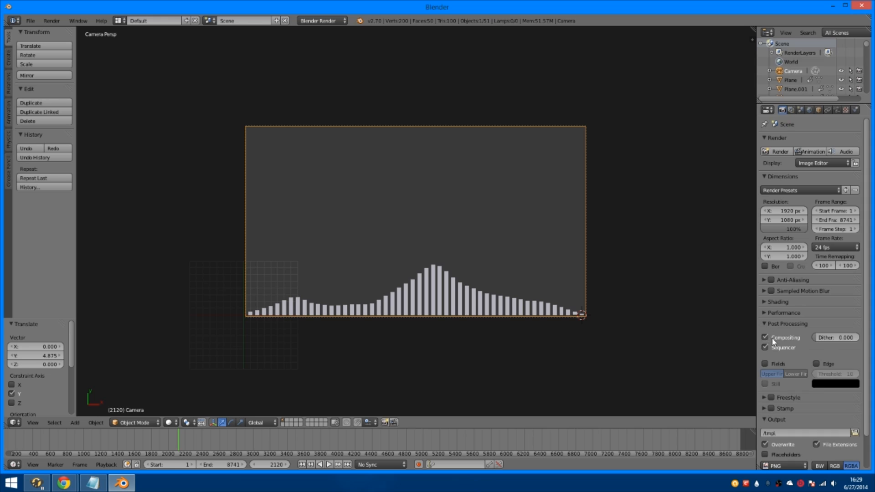
click(765, 323)
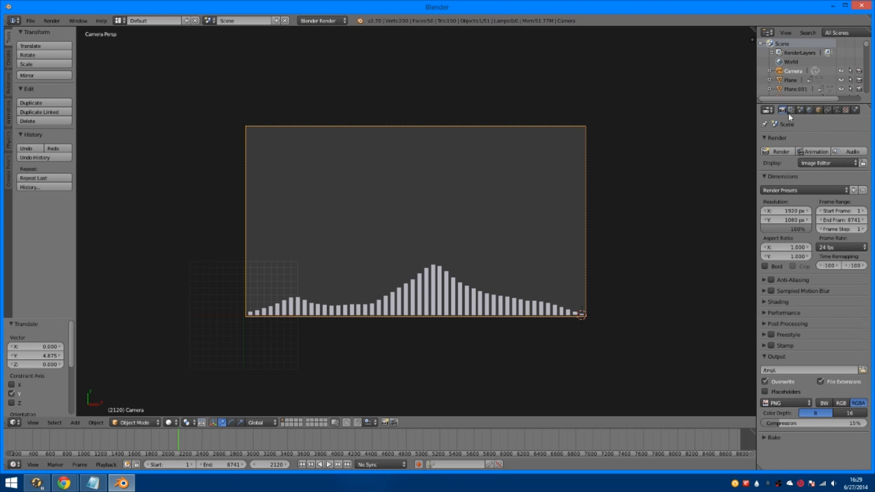
- Look at the World's horizon color setting and return to the render settings
click(808, 111)
click(778, 261)
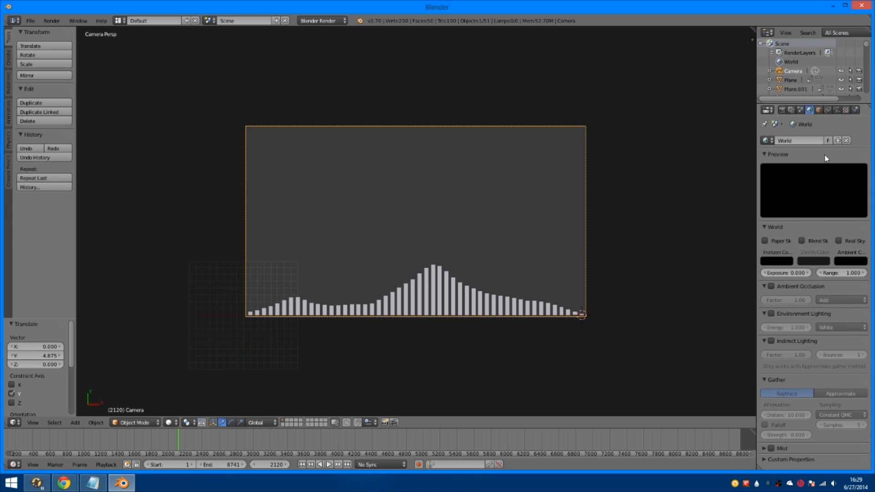
click(782, 110)
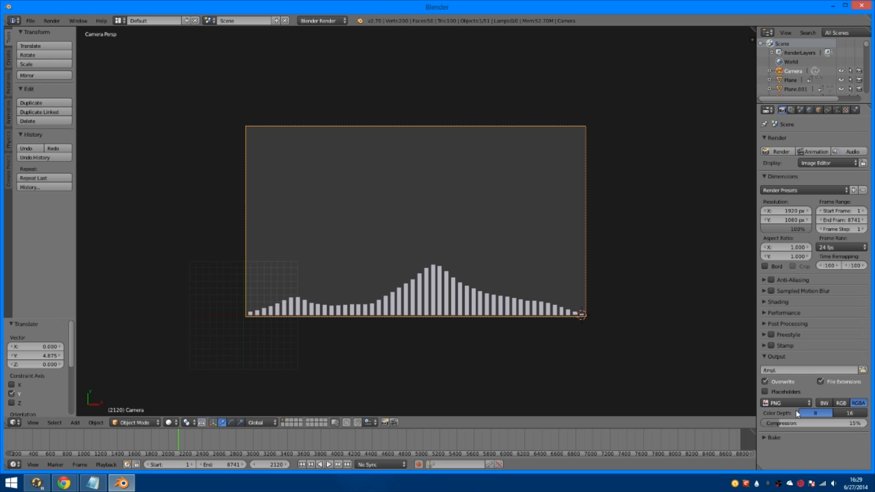
- Set the output file format to H.264 and choose MPEG as its encoding container format
click(778, 403)
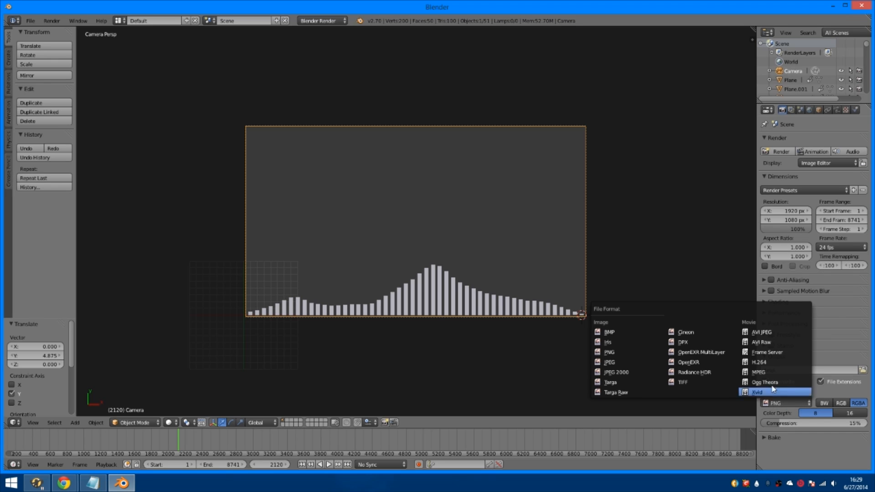
click(776, 363)
click(778, 425)
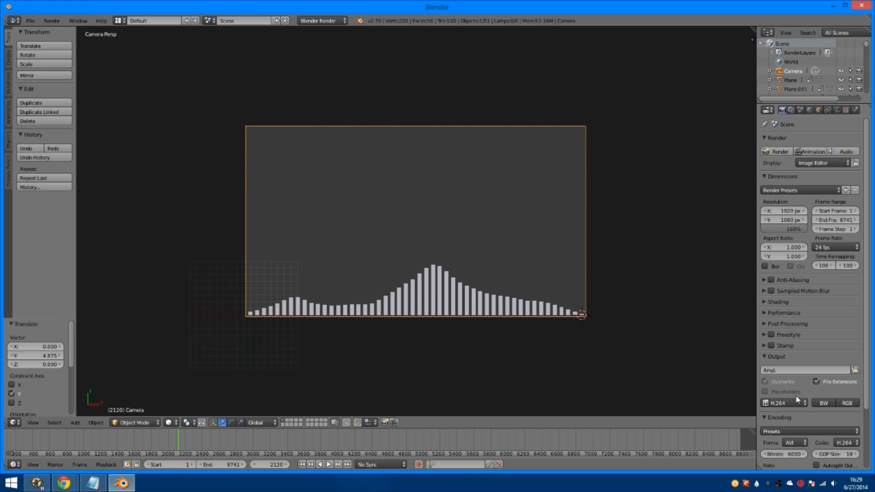
scroll(798, 399, down, 4)
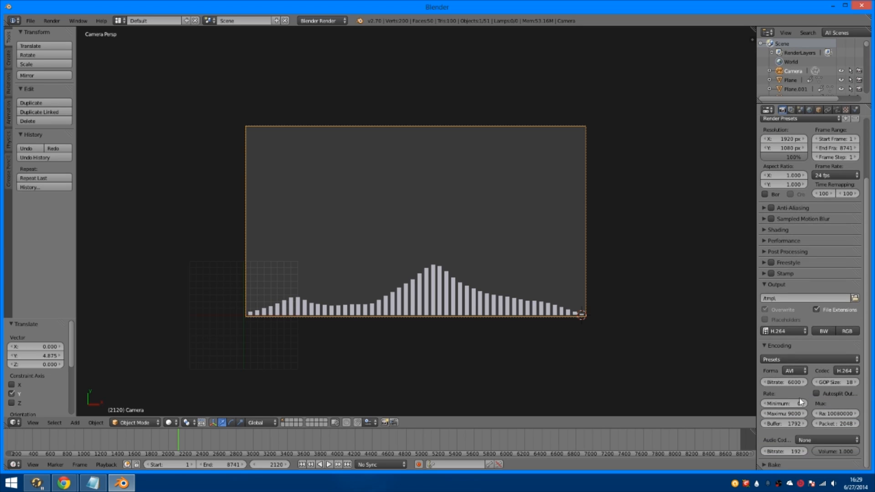
click(799, 372)
click(807, 341)
- Set the audio codec of the video output to AAC
click(813, 438)
click(816, 445)
click(816, 442)
click(818, 391)
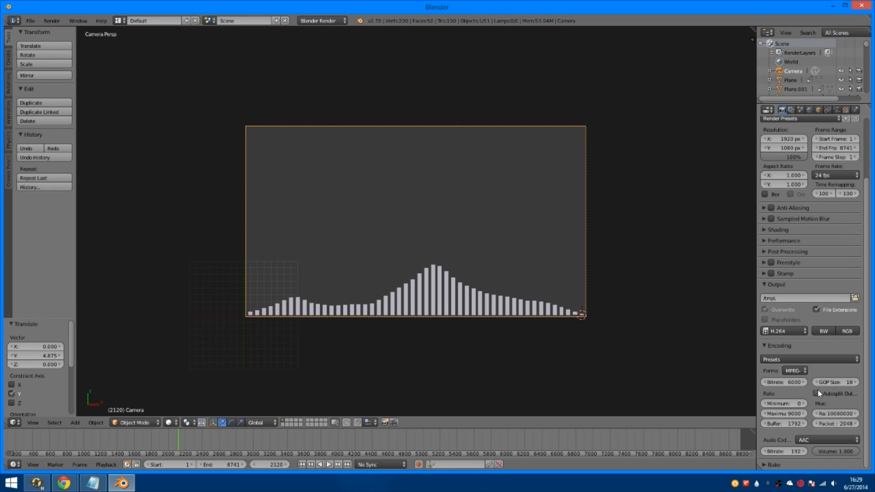
- Set the output color mode to RGB and the audio bitrate to 320
click(848, 331)
click(795, 451)
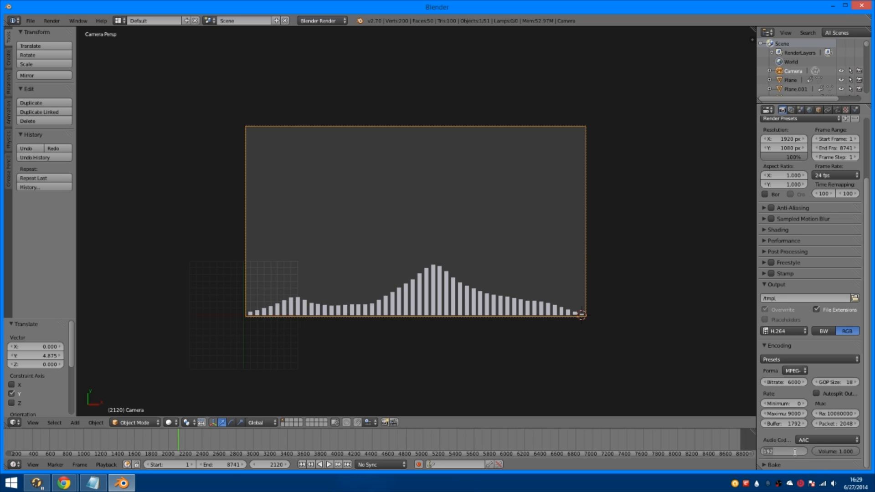
text(320)
key(Return)
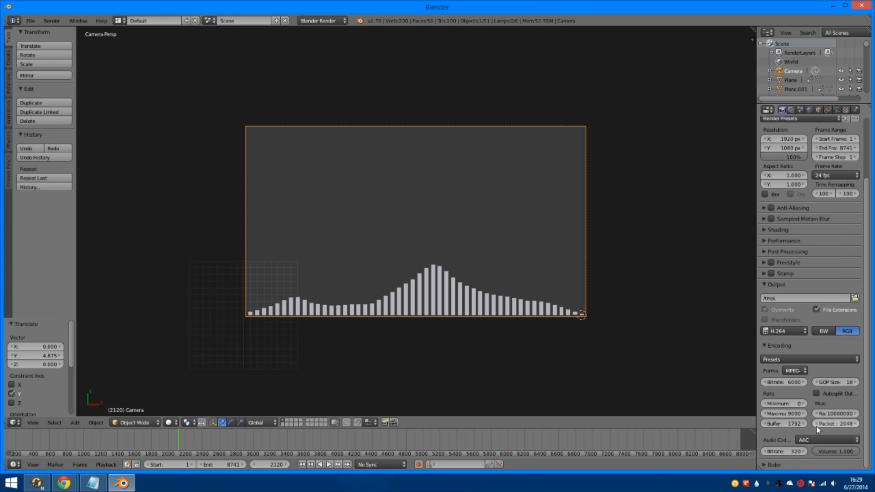
- Set the render output folder to the Desktop and render the full animation
scroll(817, 430, up, 2)
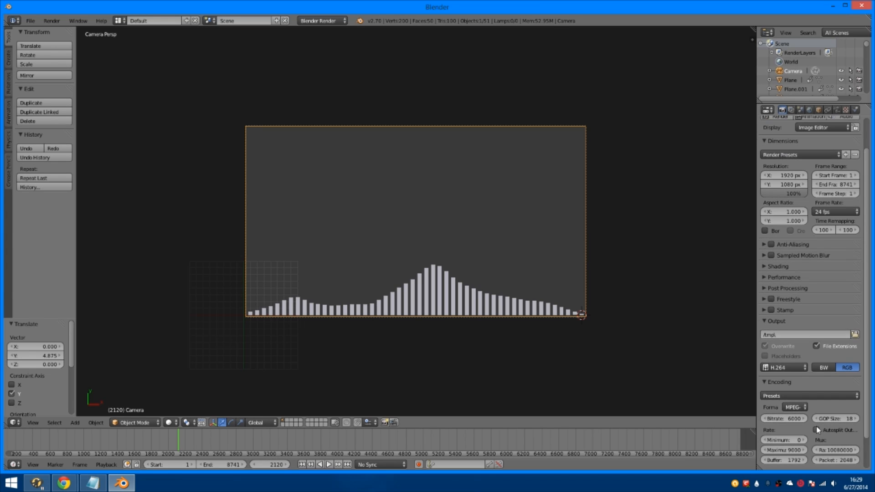
click(854, 336)
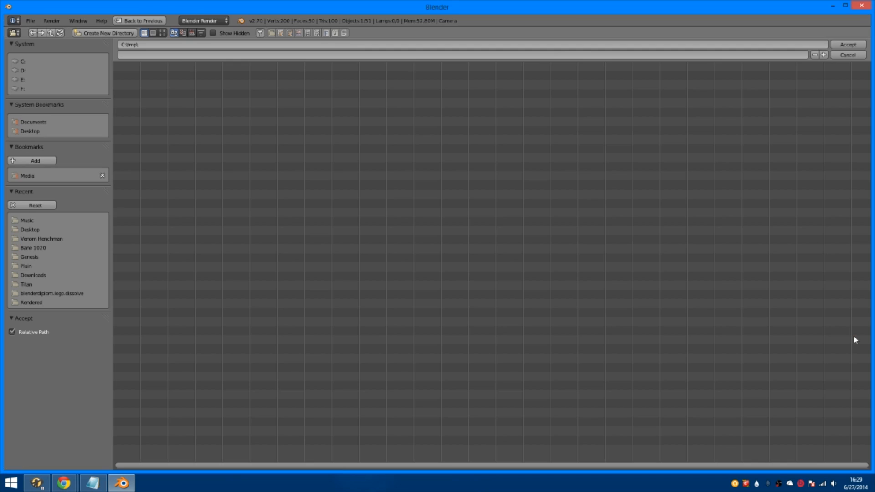
click(34, 132)
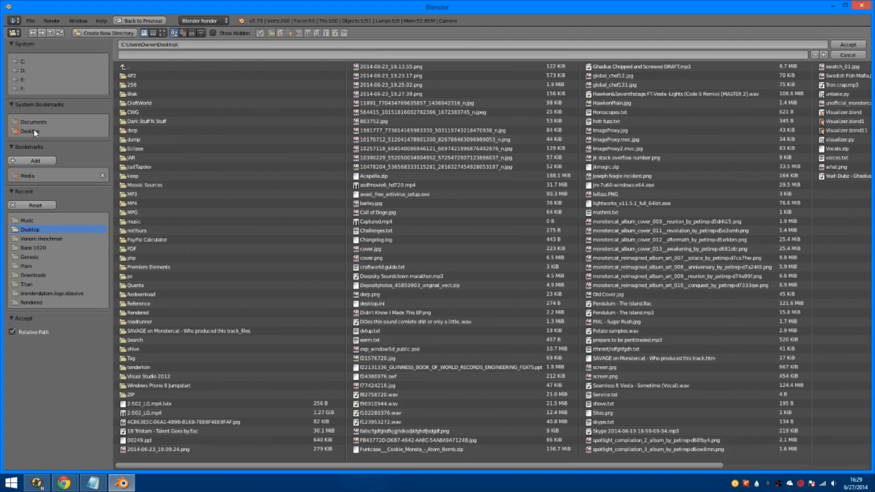
click(847, 44)
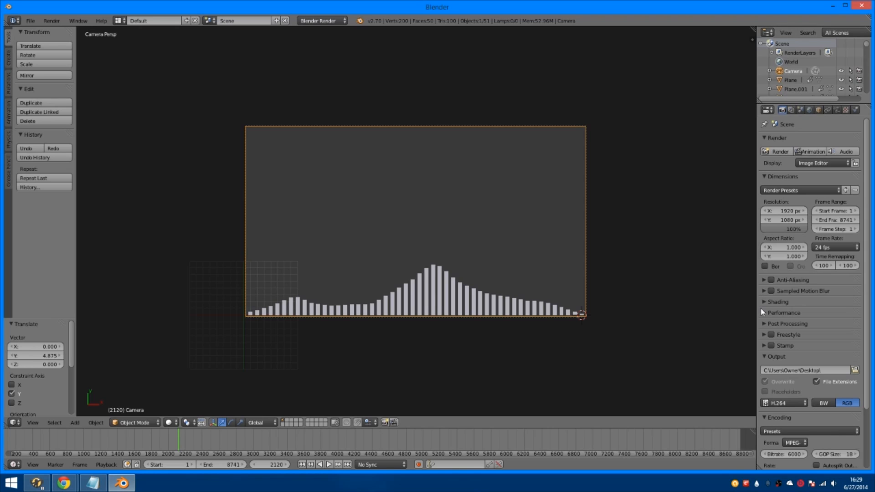
click(810, 154)
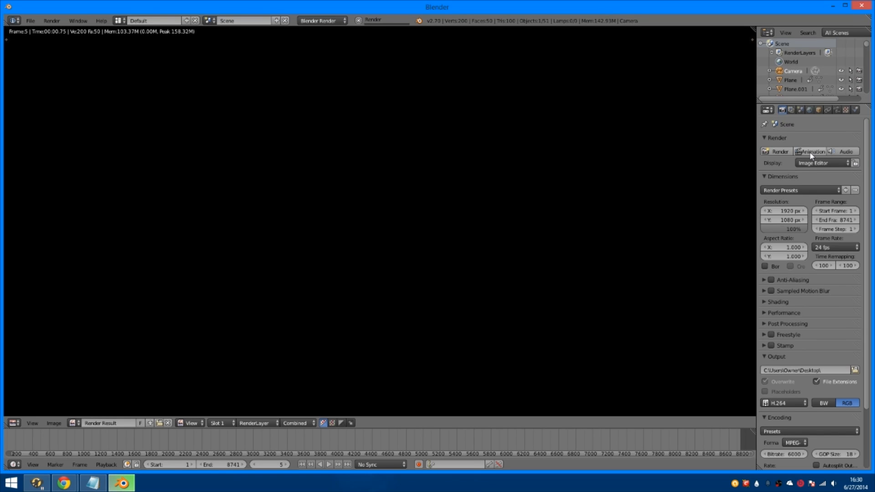
scroll(544, 136, down, 2)
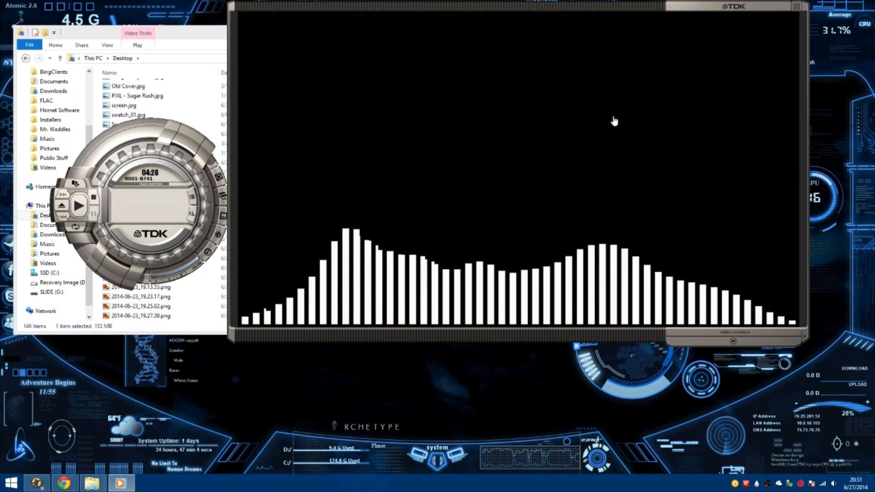
- Play back the rendered visualizer video in the media player and pause it after checking the result
drag(608, 9, 621, 18)
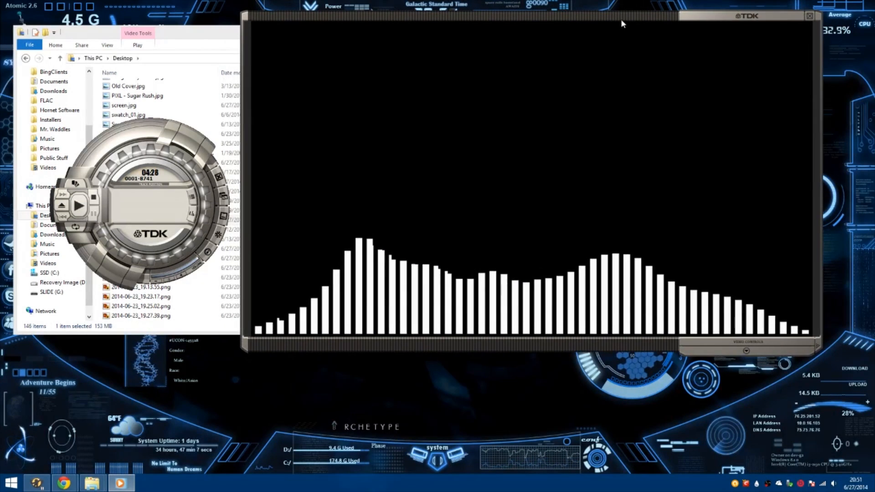
click(79, 207)
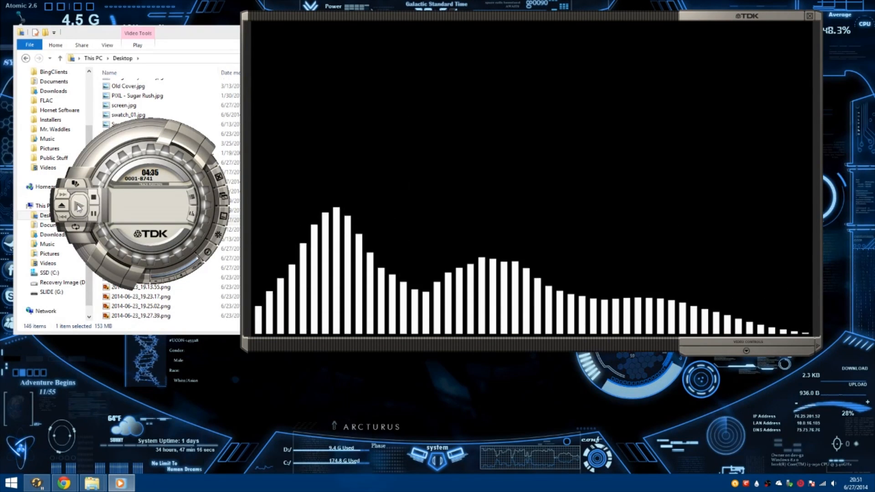
click(95, 215)
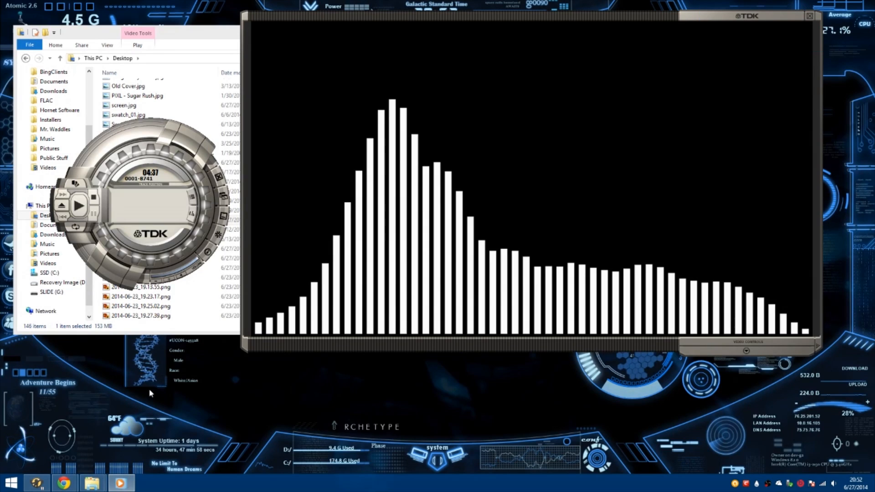
- Launch Adobe Premiere Elements 10 and create a new project named "Some Random Name"
key(super)
scroll(696, 274, down, 3)
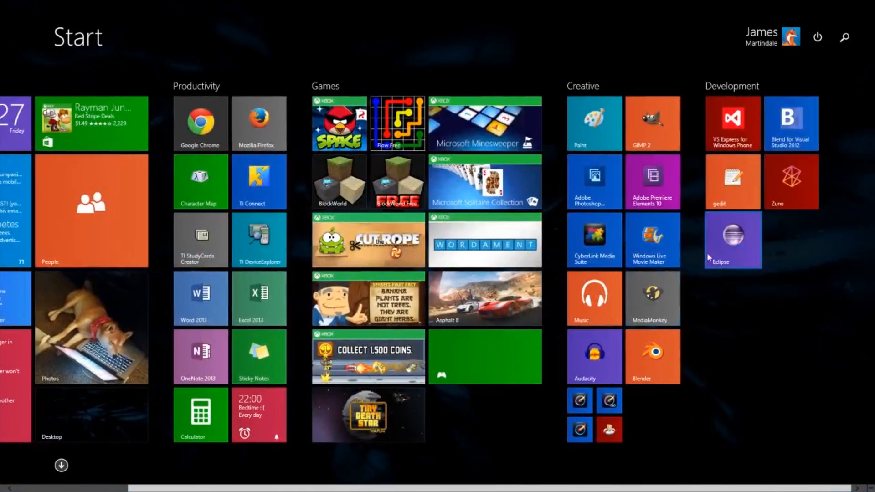
key(super)
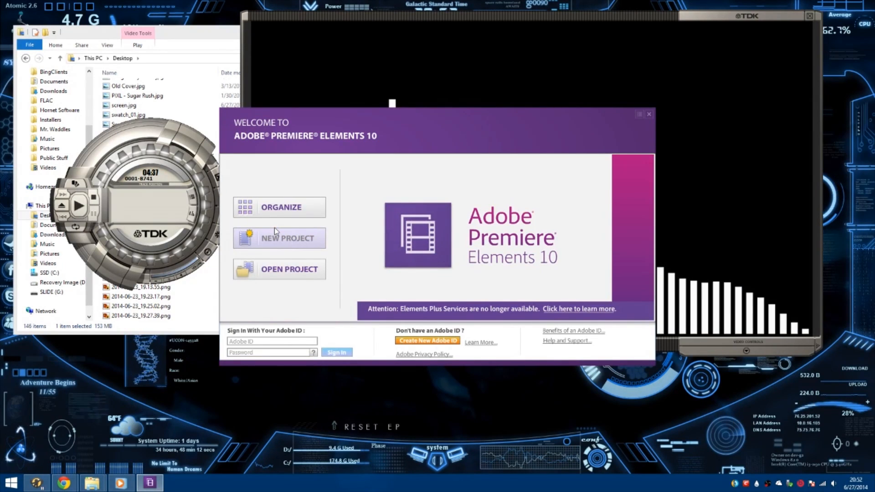
click(274, 230)
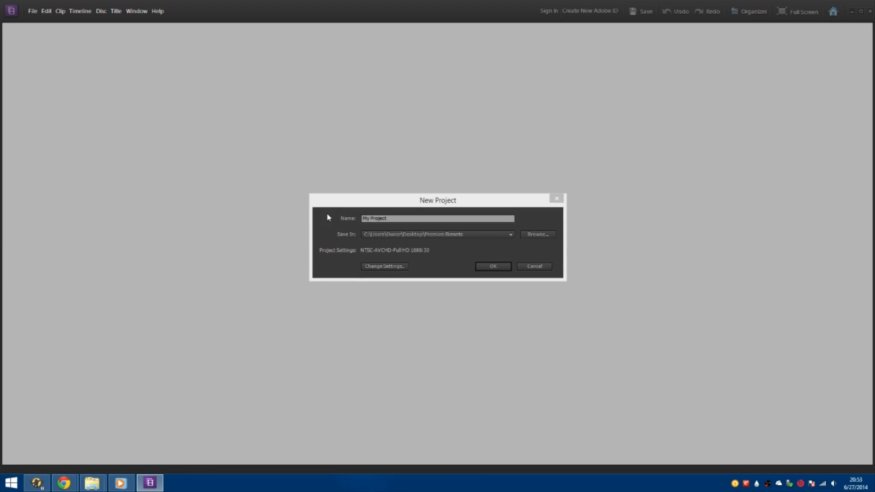
click(433, 220)
double_click(433, 221)
key(BackSpace)
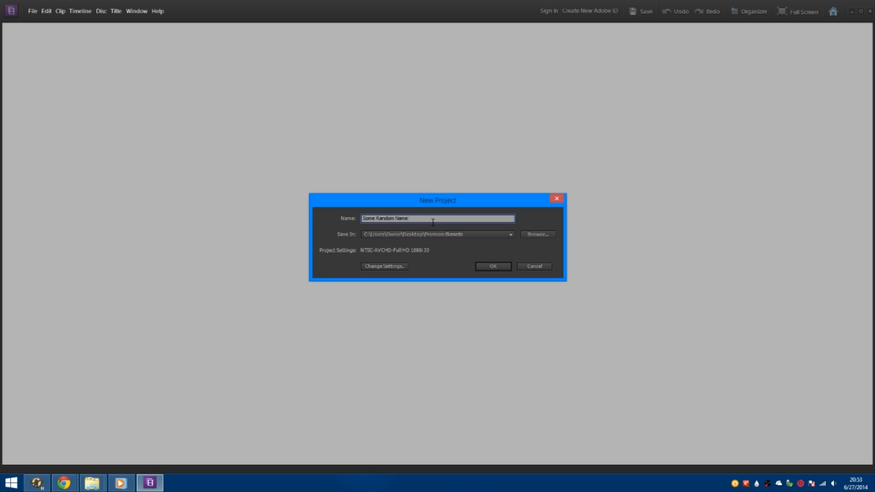
click(498, 267)
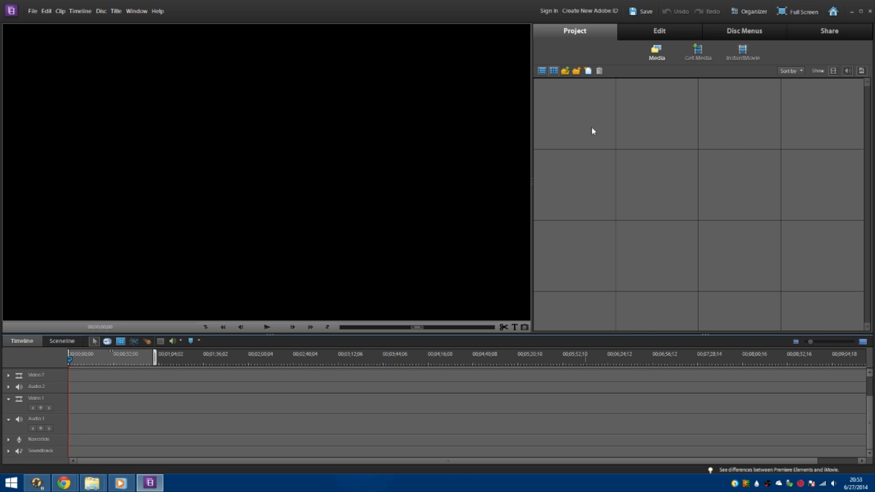
- Import 0001-8741.mp4 from the Desktop folder and Maraetai Before Sunrise.jpg from the Wallpaper folder into the project media
mouse_move(105, 475)
click(124, 448)
click(244, 222)
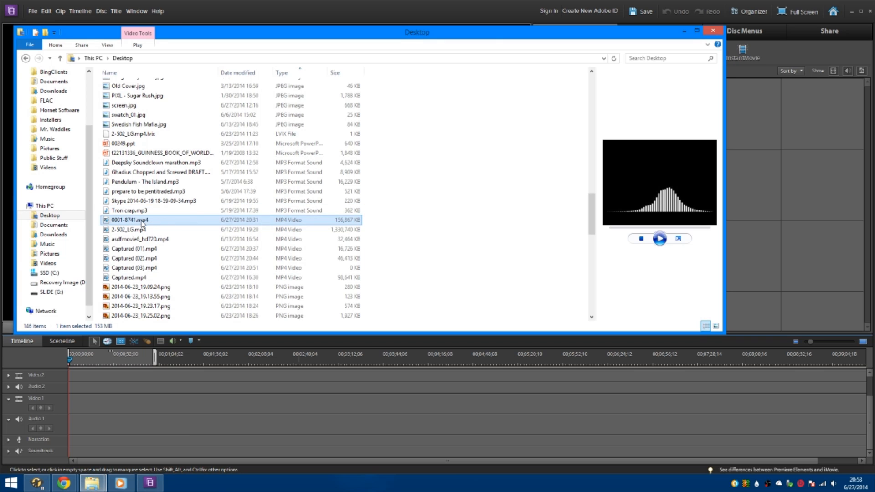
drag(659, 170, 782, 167)
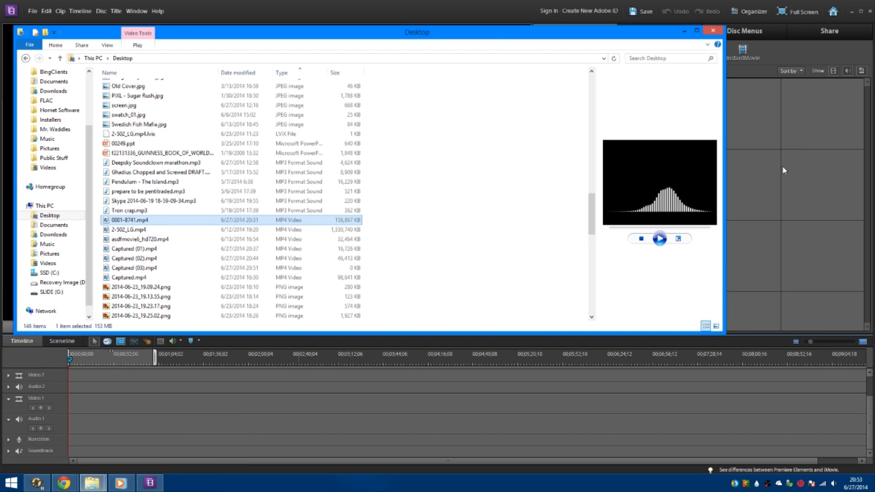
click(92, 482)
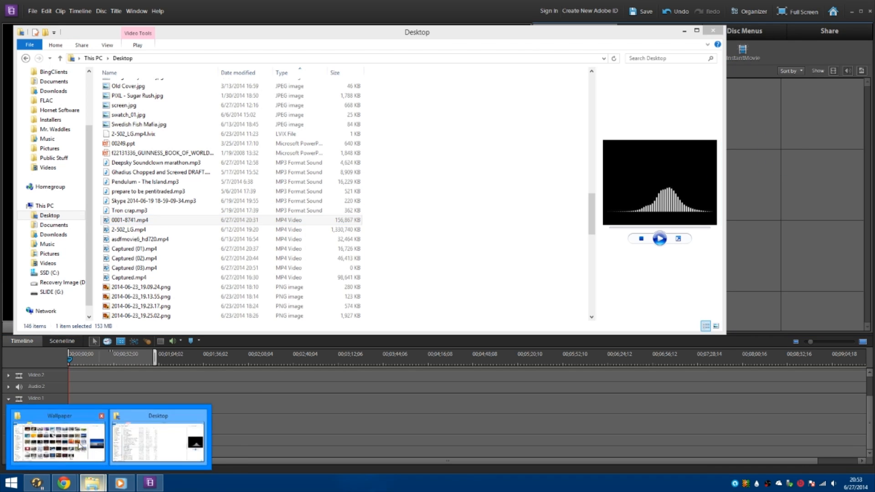
click(79, 445)
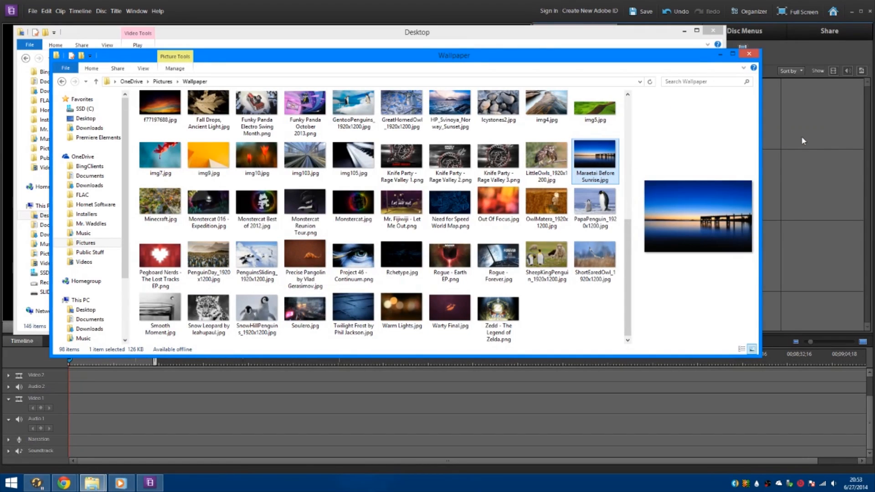
click(847, 80)
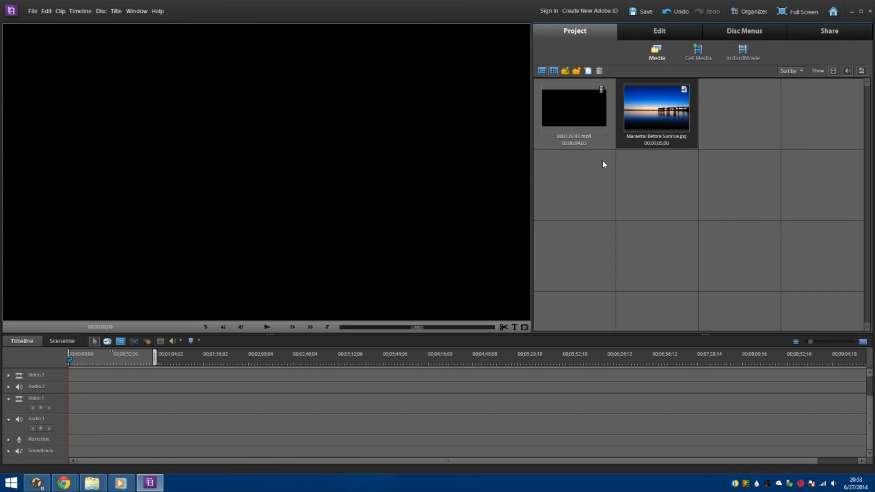
- Place the sunrise image on Video 1 and 0001-8741.mp4 on Video 2, and extend the image to the video's length
drag(533, 262, 57, 402)
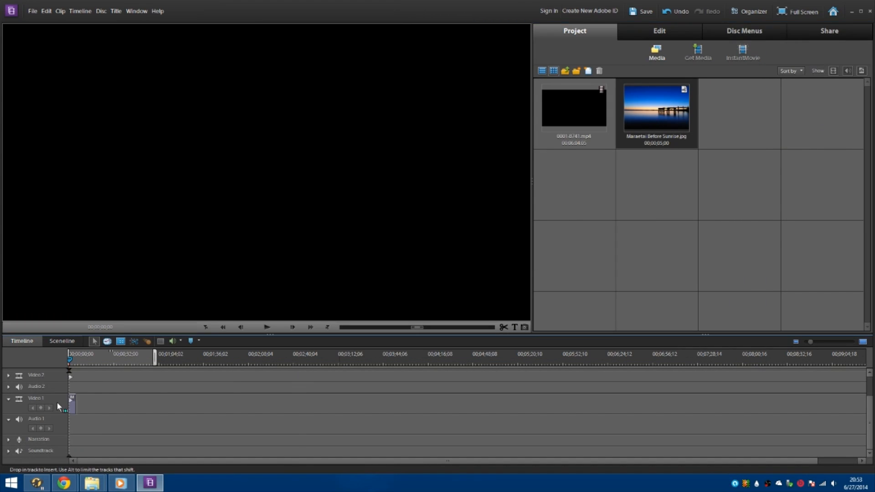
drag(565, 123, 61, 387)
drag(510, 422, 575, 408)
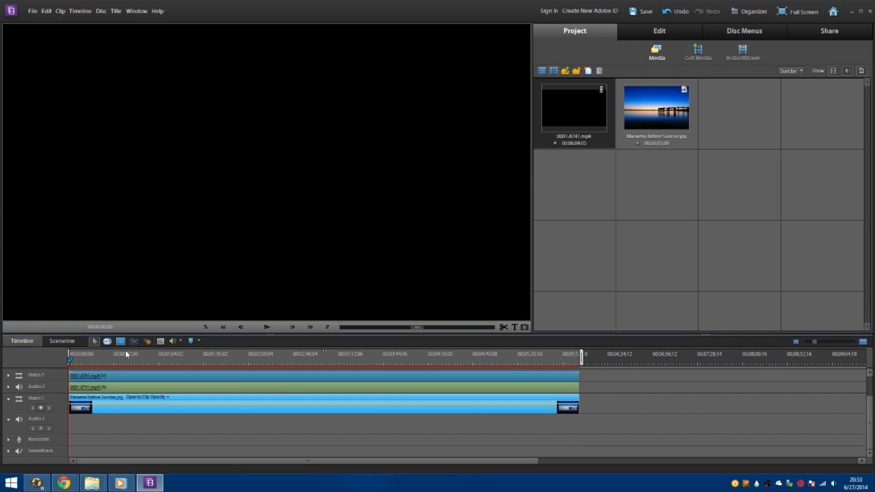
- Apply the Luma Key effect to the 0001-8741.mp4 clip on Video 2
click(254, 359)
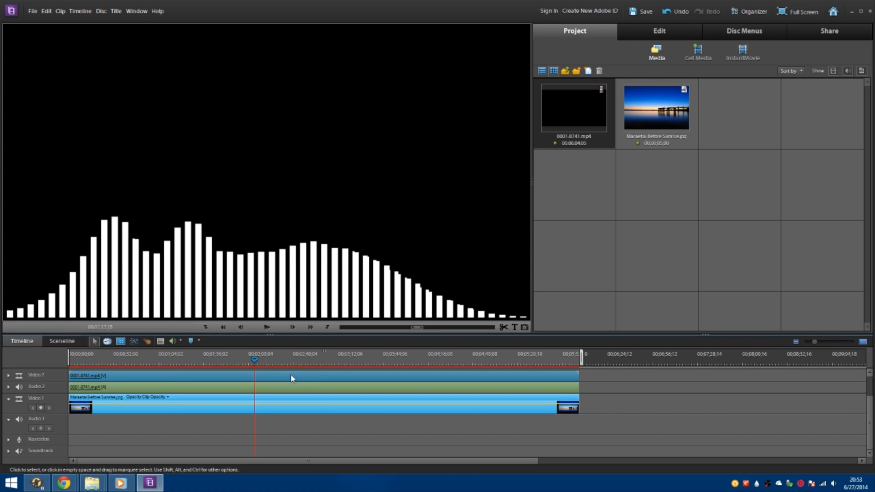
click(291, 378)
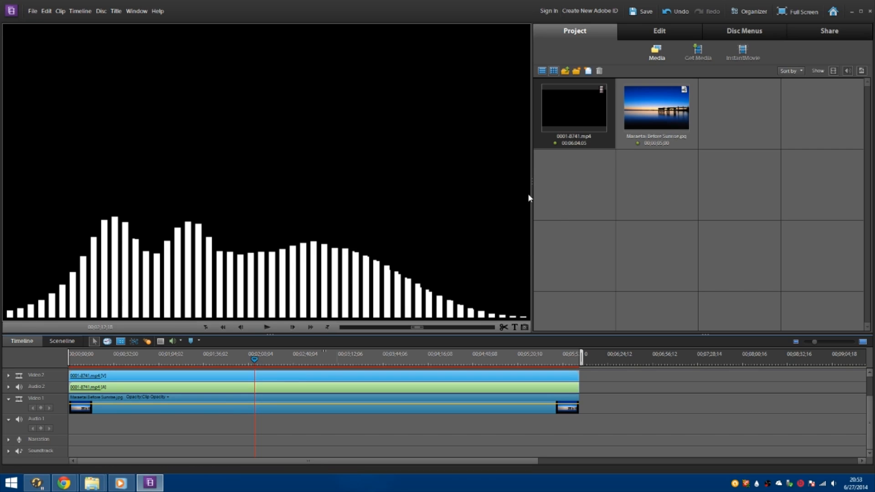
click(669, 28)
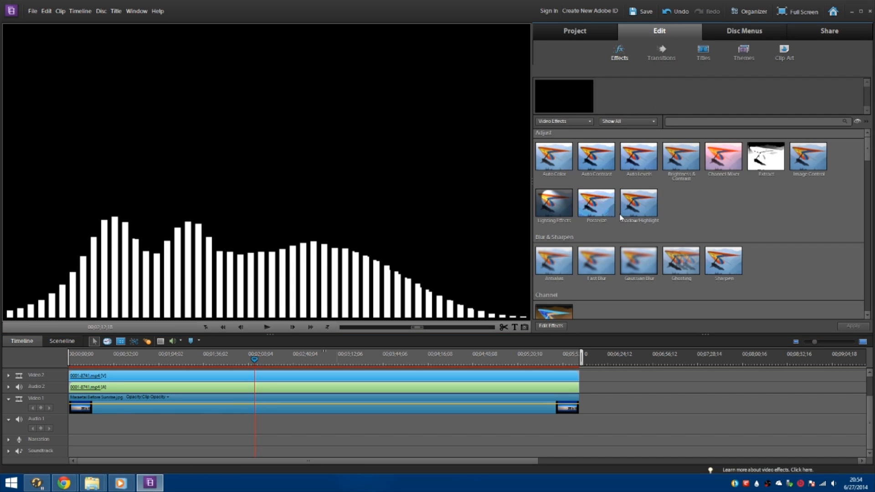
scroll(639, 253, down, 3)
scroll(642, 257, down, 5)
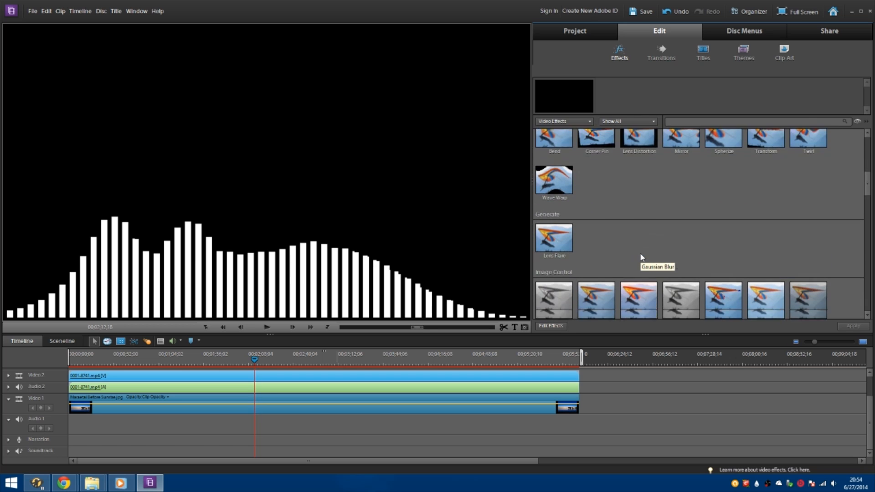
scroll(641, 257, down, 3)
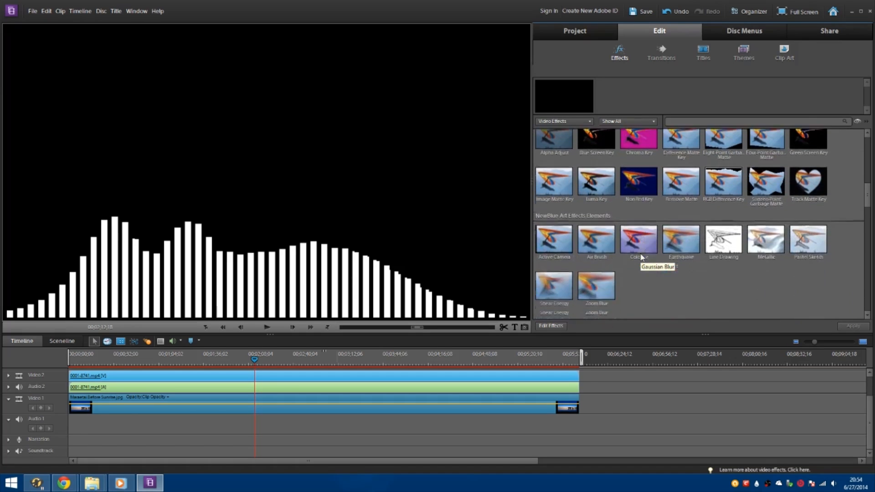
drag(595, 199, 328, 381)
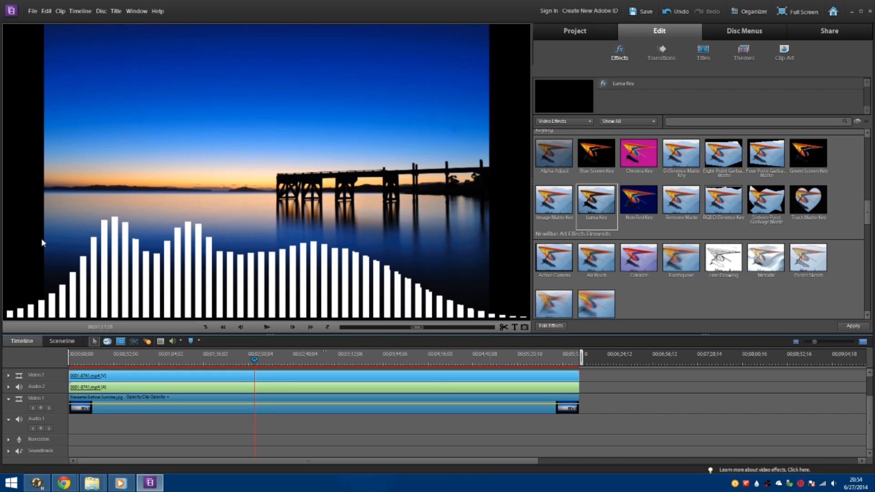
- Disable Scale to Frame Size for the sunrise image on Video 1 and preview another point of the timeline
right_click(370, 405)
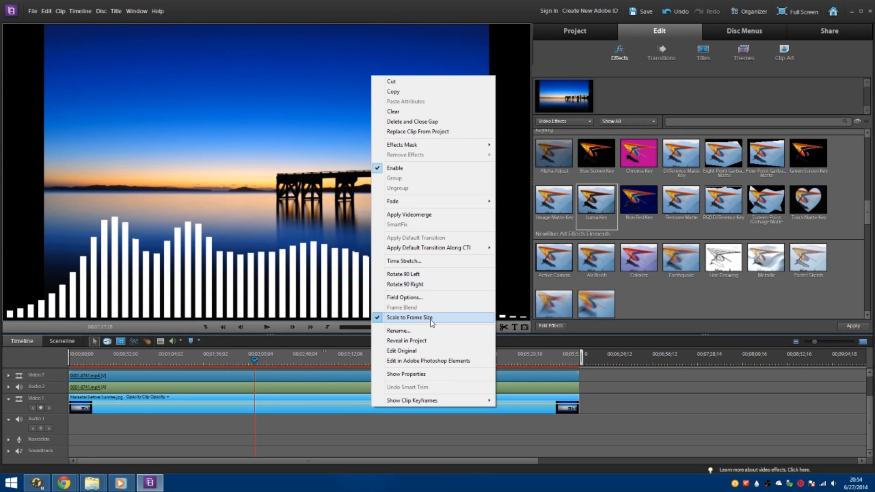
click(431, 318)
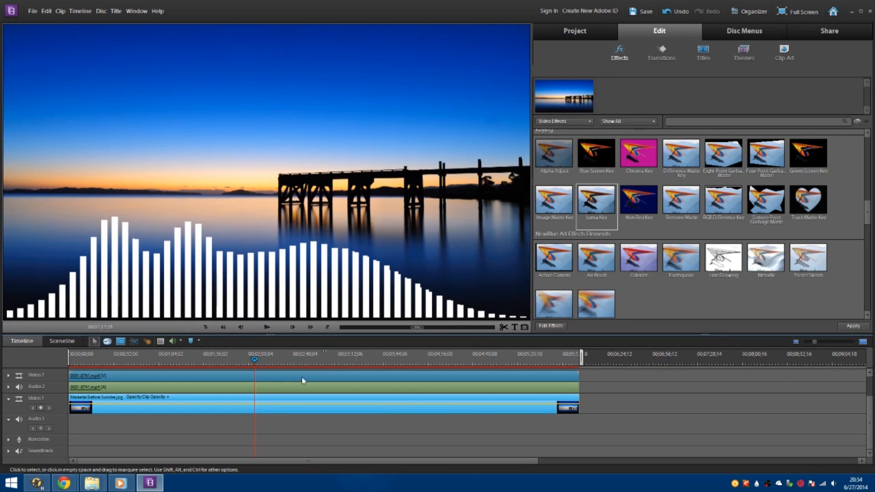
mouse_move(255, 360)
mouse_down()
mouse_move(324, 361)
mouse_move(260, 369)
mouse_up()
click(322, 359)
- Set the vertical Motion position of the 0001-8741.mp4 clip to 551.0
click(381, 382)
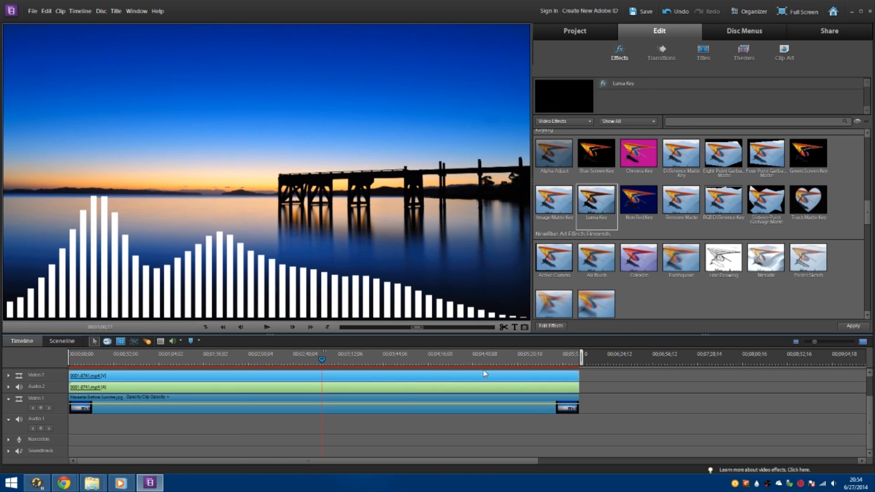
click(553, 327)
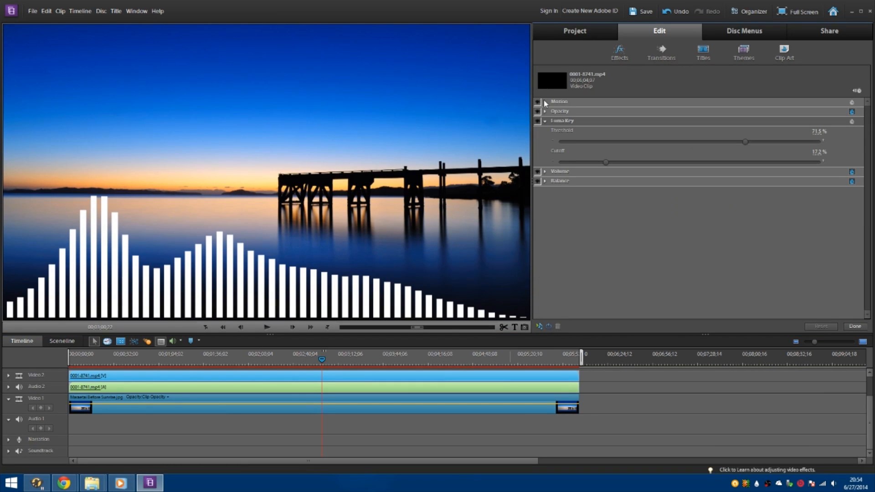
click(544, 103)
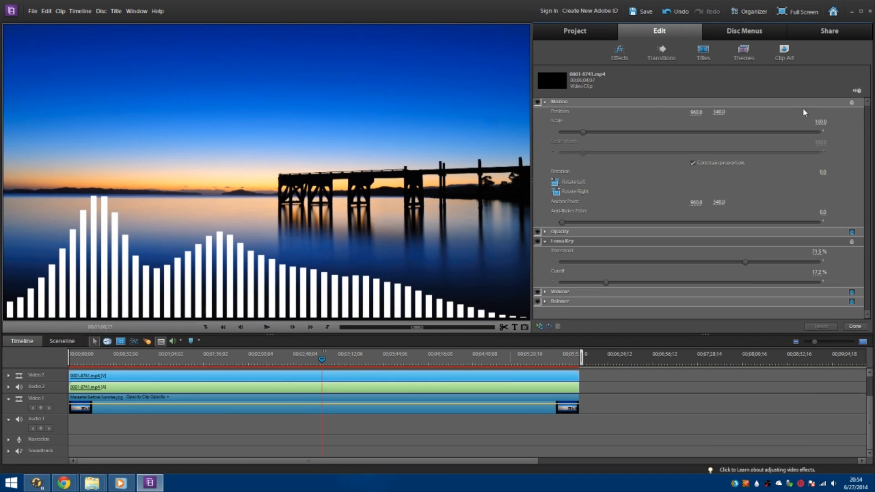
drag(722, 115, 727, 115)
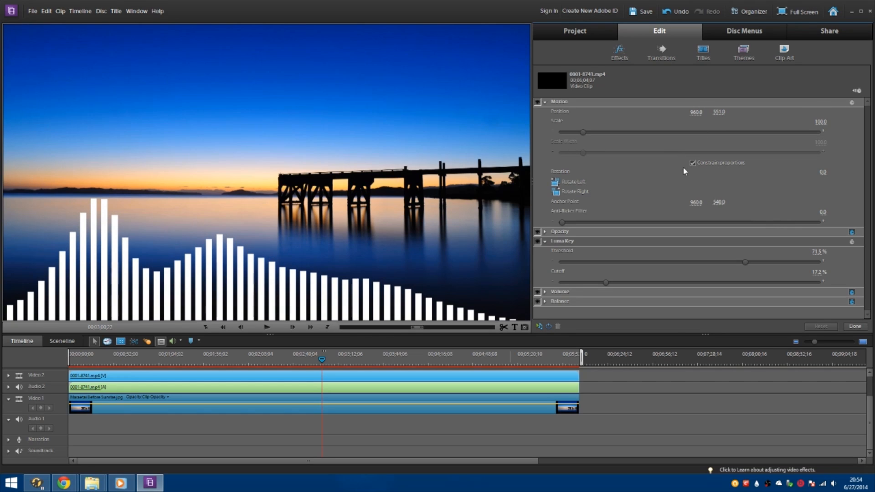
- Try to squash the 0001-8741.mp4 clip by unlocking its proportions and reducing its scale height to 21.4, then undo the scaling
mouse_move(583, 133)
mouse_down()
mouse_move(631, 135)
mouse_move(572, 135)
mouse_up()
key(ctrl+z)
click(693, 163)
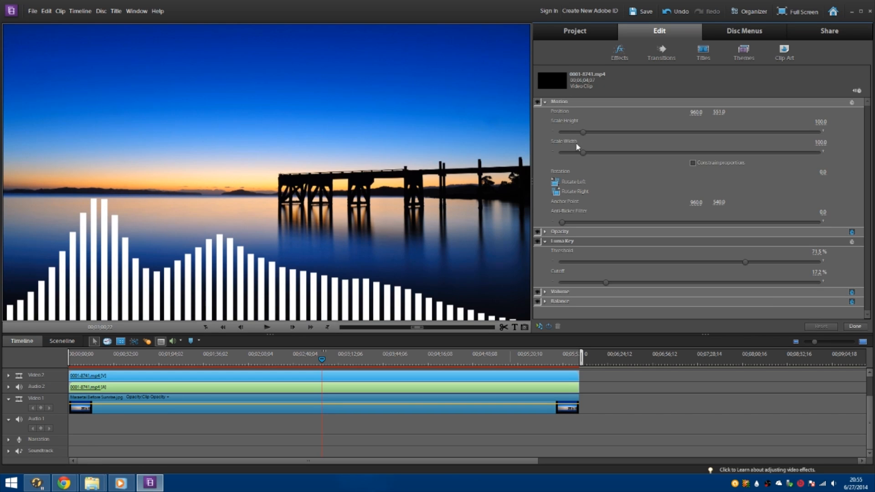
drag(583, 132, 566, 136)
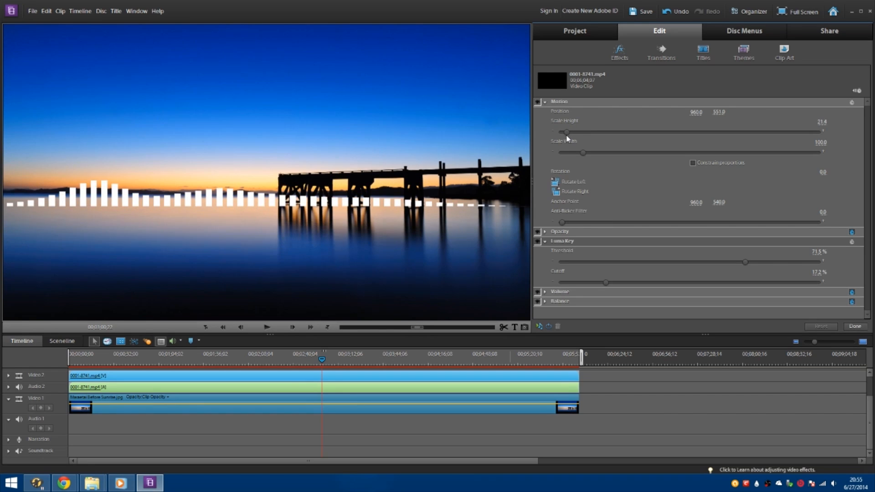
click(276, 199)
key(ctrl+z)
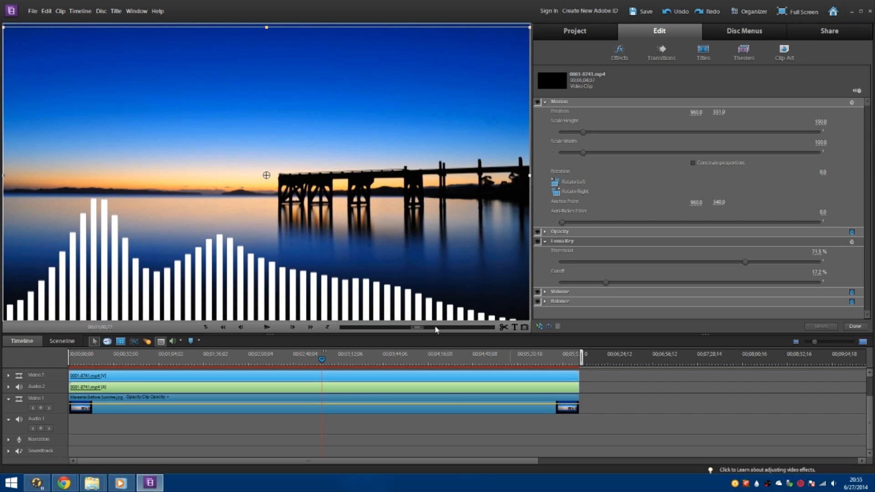
- Add a title reading "Fractal - Itvara" over the video and set its font to Kremlin
click(514, 327)
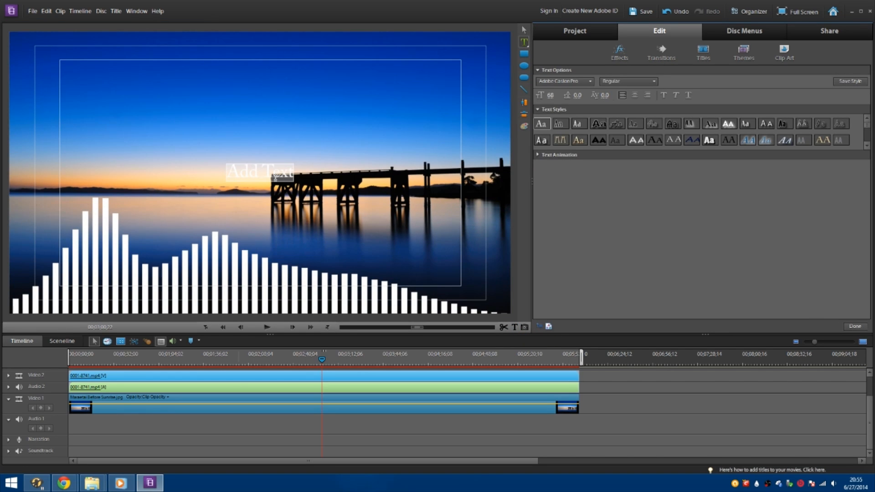
key(BackSpace)
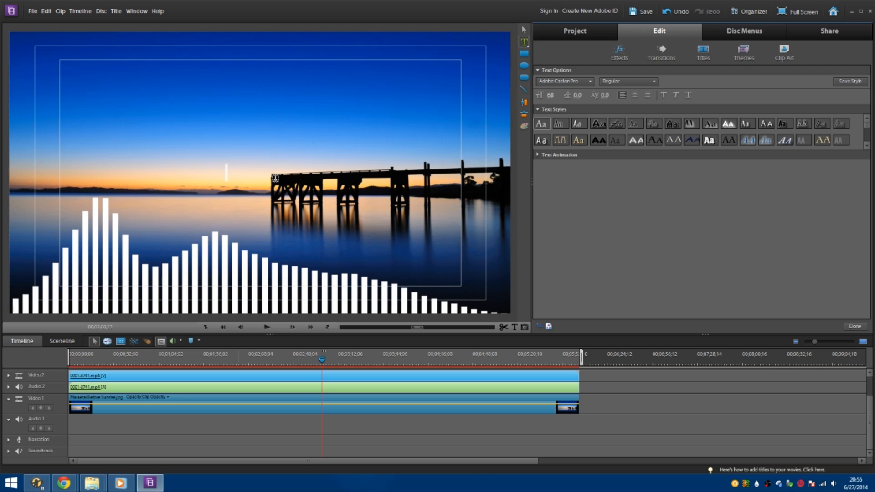
text(Fractal - Itvara)
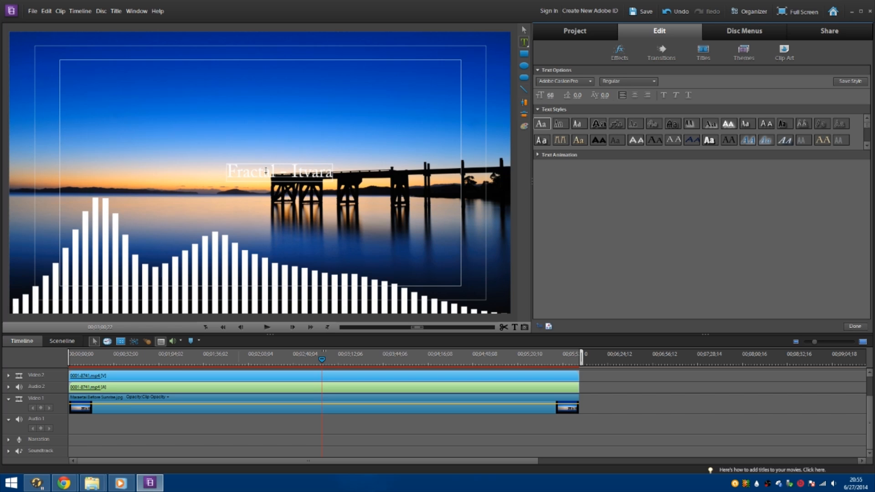
click(586, 81)
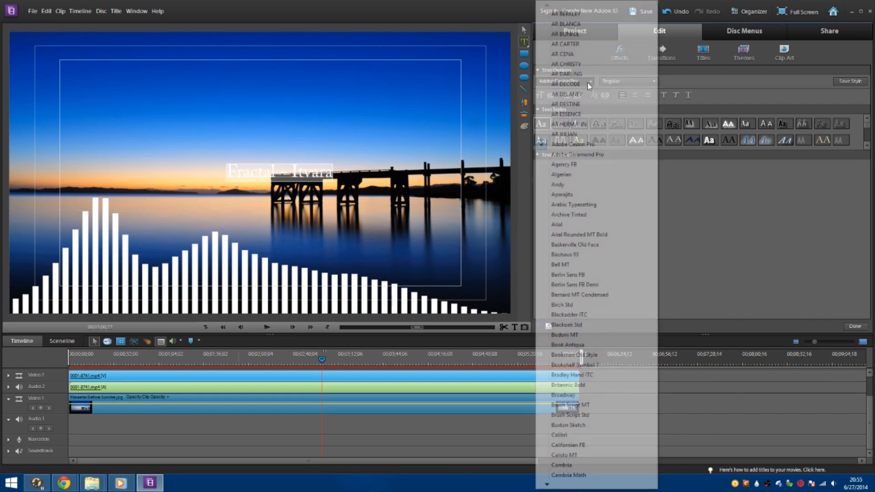
mouse_move(547, 485)
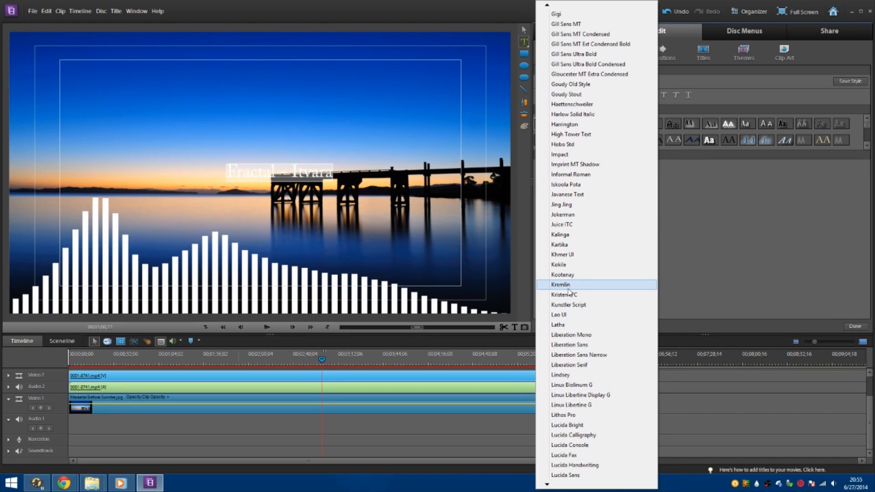
click(568, 289)
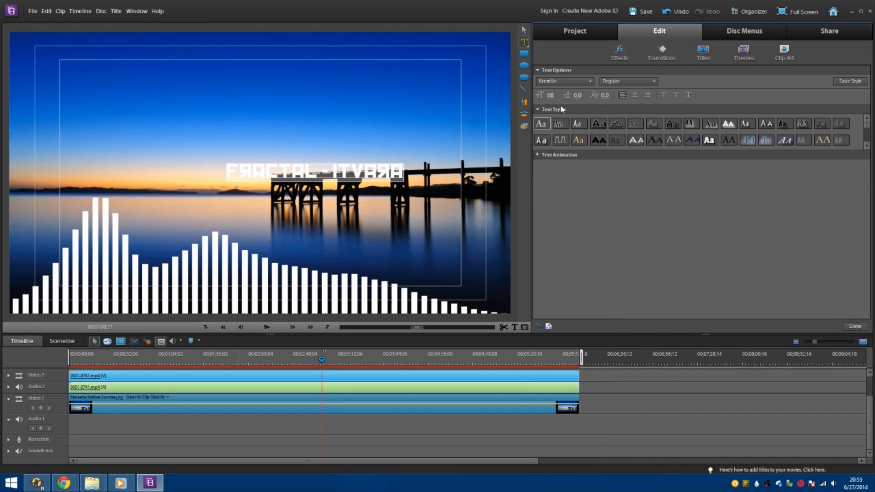
- Set the title's font size to 110 and place it horizontally centred near the upper edge of the frame
mouse_move(550, 95)
mouse_down()
mouse_move(570, 95)
mouse_move(552, 95)
mouse_up()
click(524, 30)
drag(413, 178, 275, 76)
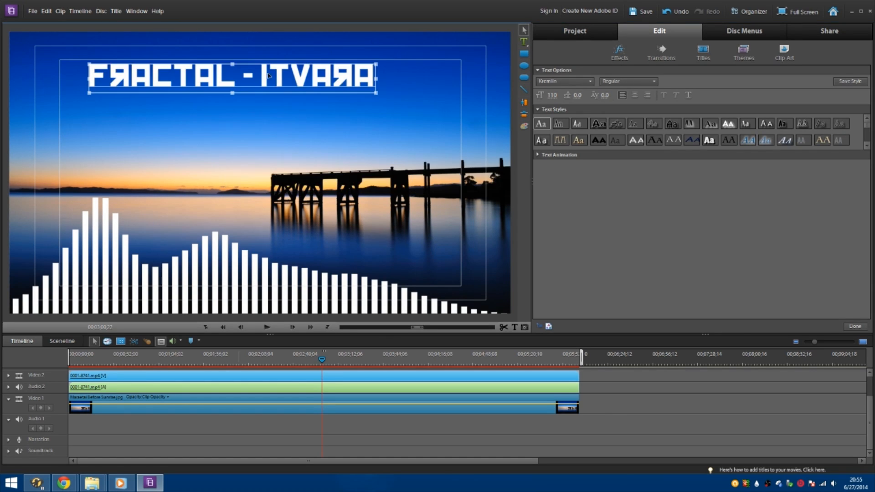
drag(213, 80, 254, 79)
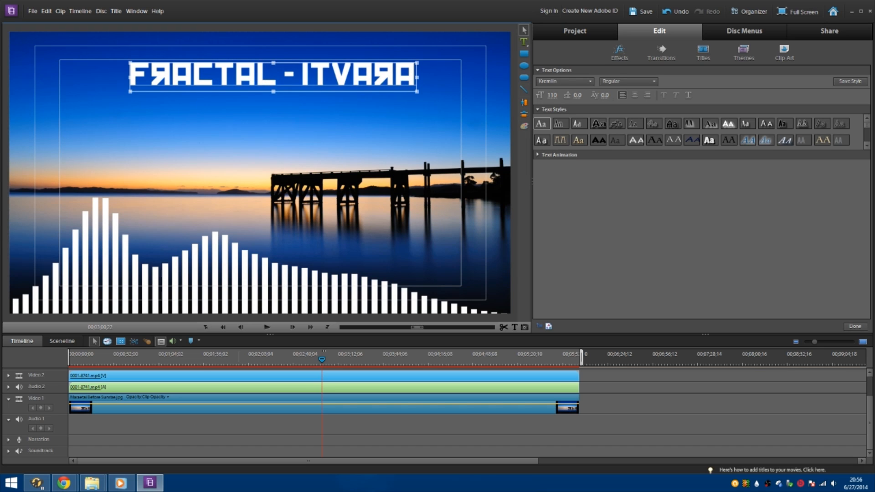
click(524, 115)
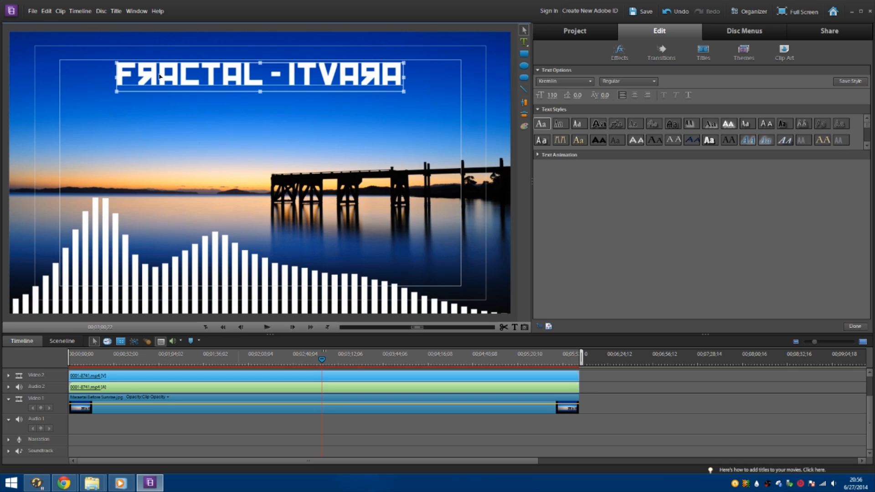
- Replace both mirrored Rs in the title with capital R and finish editing the text
click(524, 41)
click(161, 72)
key(BackSpace)
text(R)
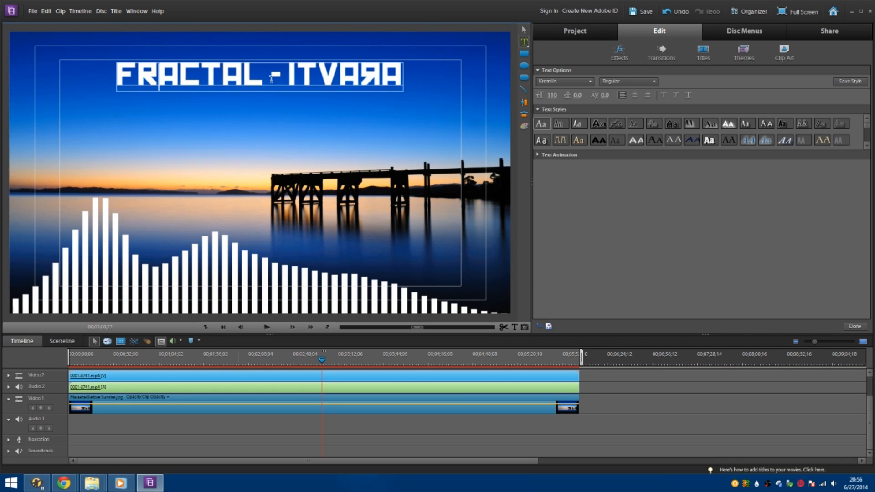
key(BackSpace)
text(R)
click(310, 429)
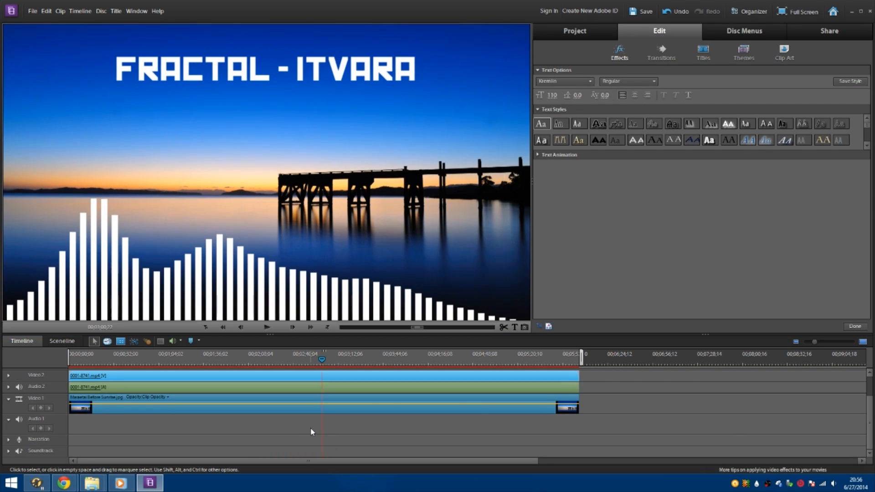
- Add one video track and 0 audio tracks to the timeline
click(595, 38)
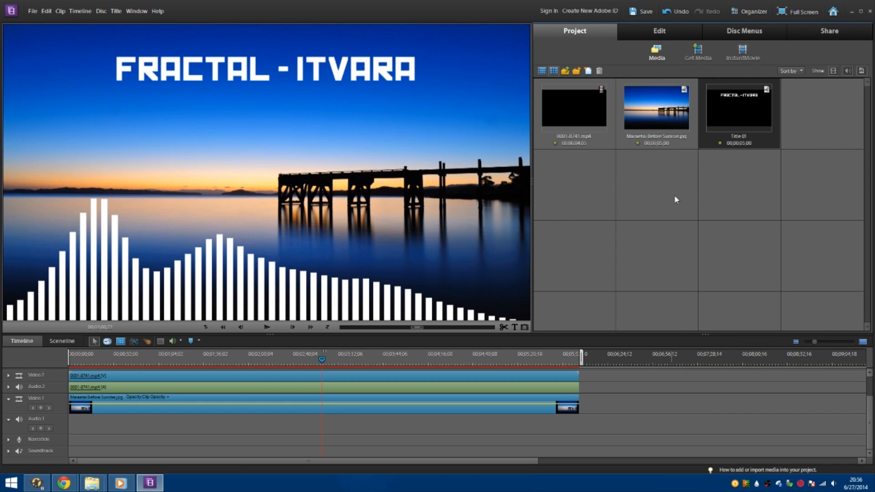
right_click(45, 373)
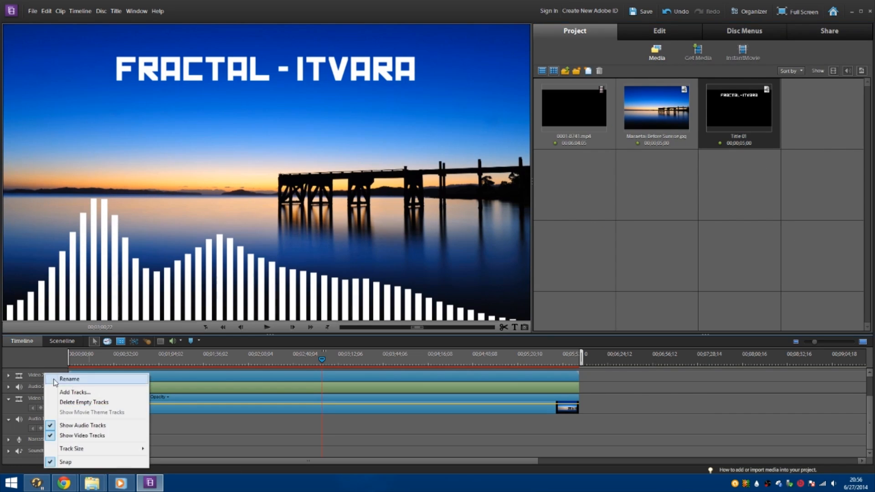
click(96, 394)
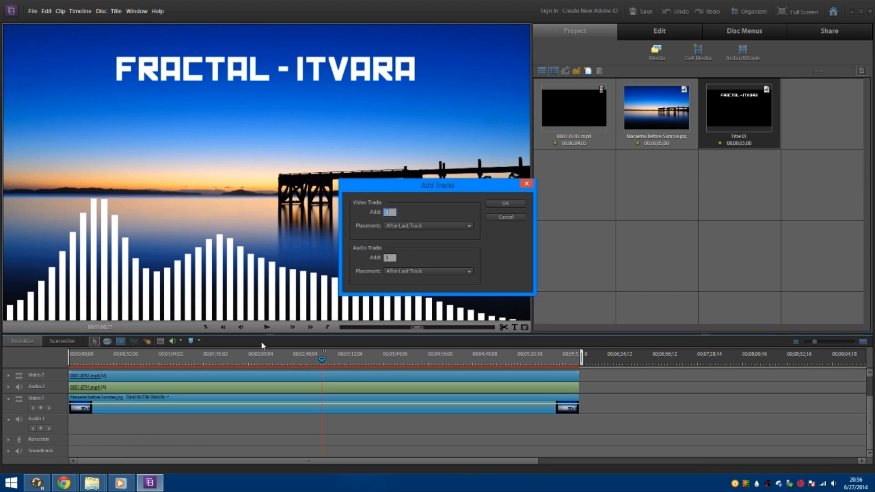
click(391, 258)
text(0)
click(508, 204)
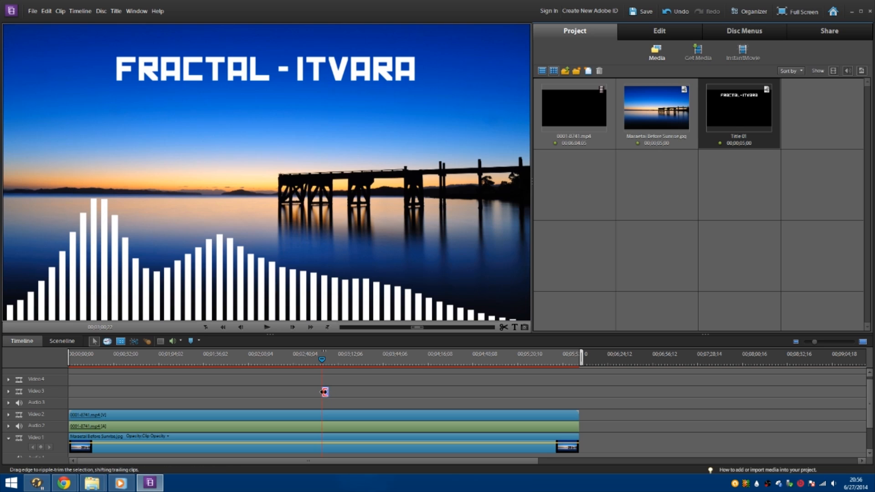
- Stretch the Title 01 clip on Video 3 over the full length of the video and preview an earlier point
drag(325, 391, 579, 403)
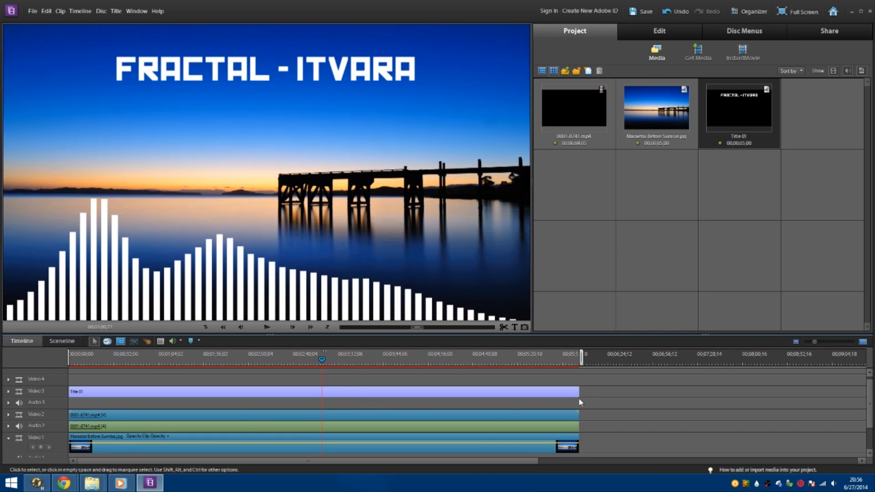
drag(294, 362, 233, 366)
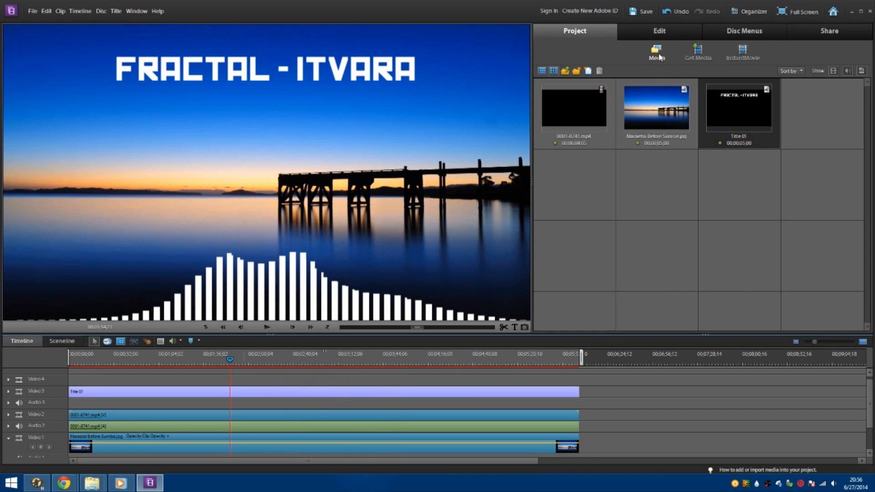
- Apply the Zoom transition from NewBlue Motion Blends Elements to the start and end of the Title 01 clip on Video 3
click(654, 30)
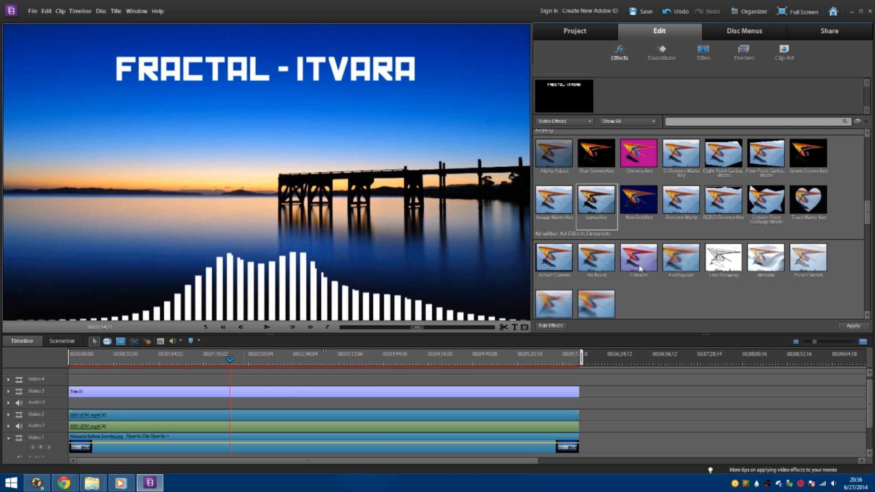
scroll(640, 269, down, 6)
scroll(641, 269, up, 8)
scroll(640, 269, up, 6)
scroll(641, 269, up, 5)
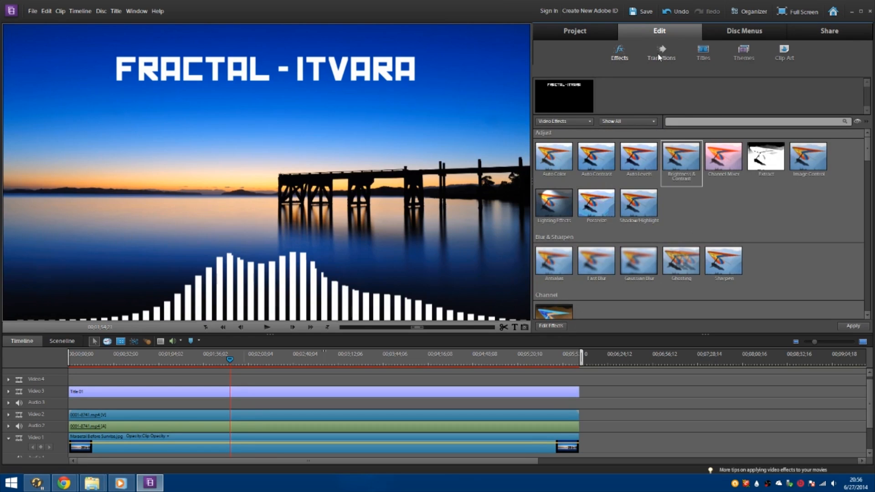
click(661, 54)
drag(867, 118, 866, 225)
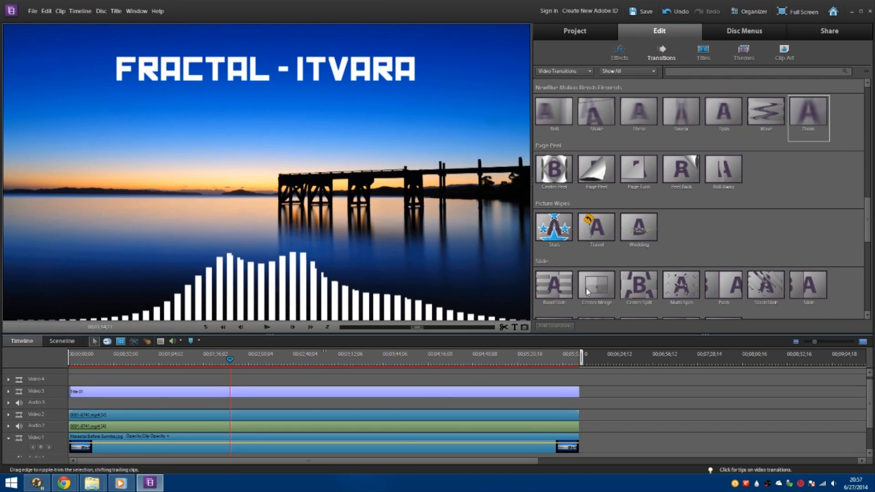
drag(800, 115, 767, 231)
- Apply the Cross Dissolve transition to the start and end of both the 0001-8741.mp4 clip and the sunrise image
drag(867, 221, 867, 196)
drag(867, 190, 867, 125)
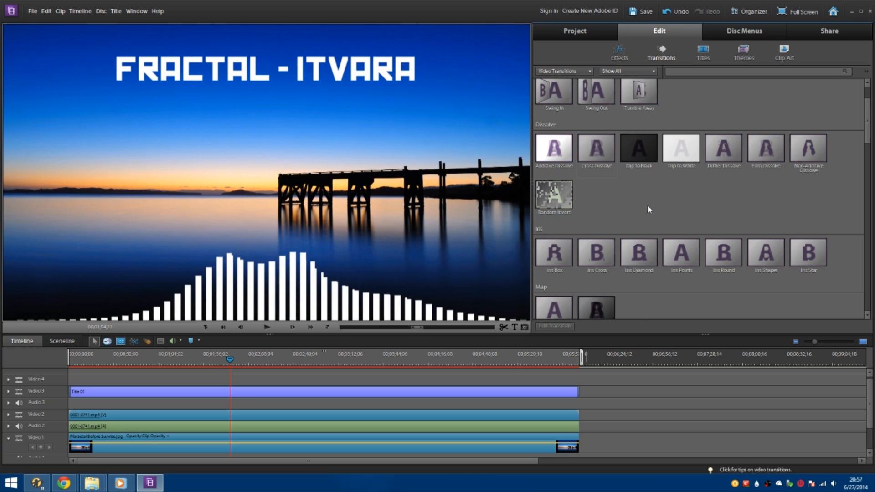
drag(586, 151, 75, 415)
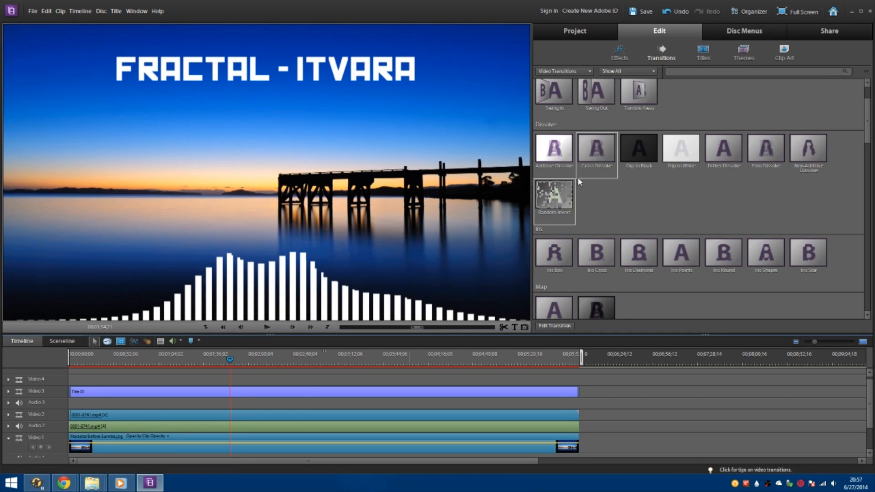
drag(597, 153, 72, 437)
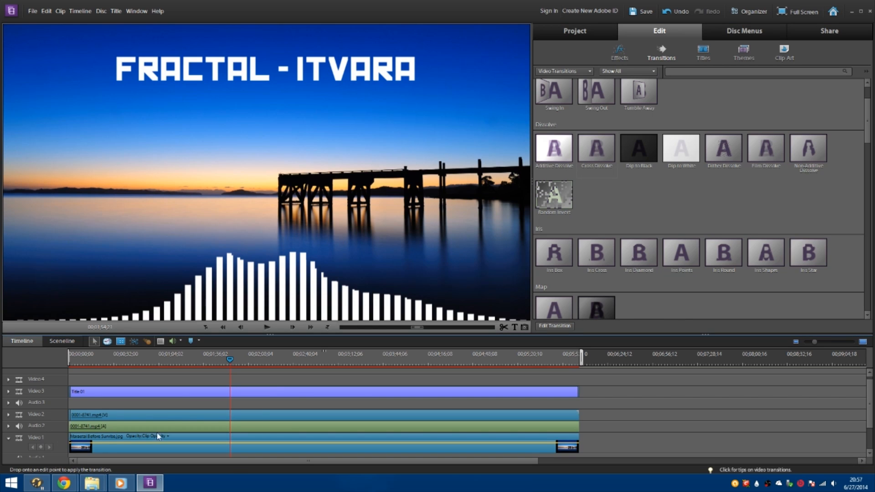
drag(599, 154, 577, 415)
drag(595, 154, 576, 449)
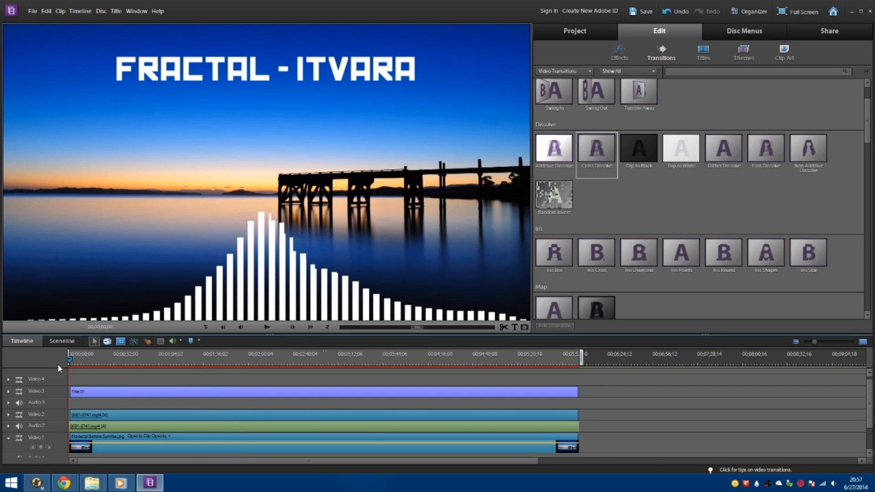
- Preview the opening transitions frame by frame from the start of the timeline and check a point near the end
key(Home)
click(291, 329)
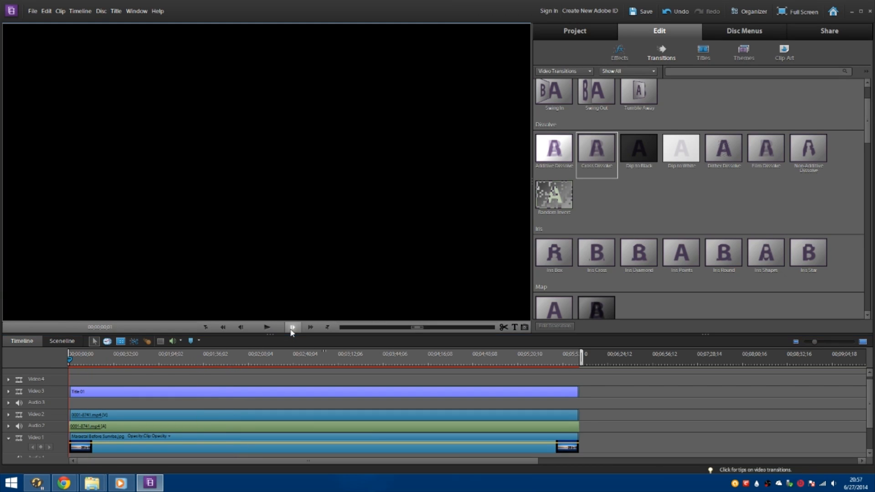
click(292, 327)
click(292, 327)
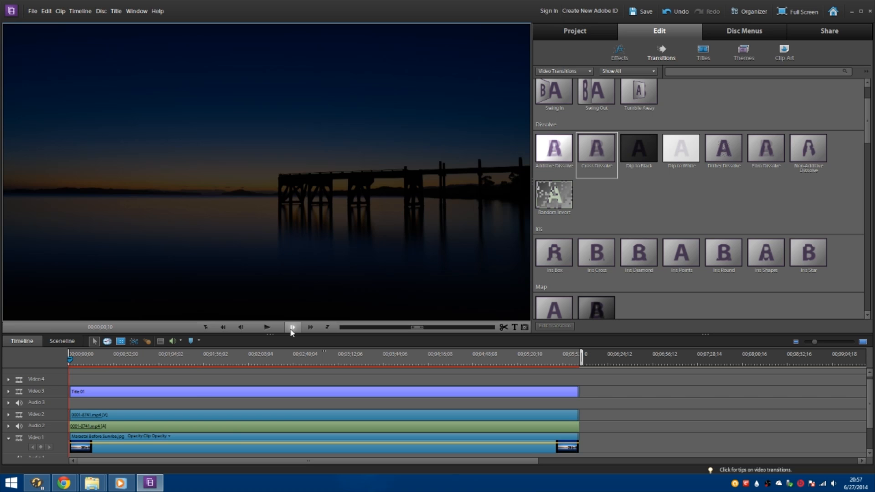
click(292, 327)
click(292, 327)
click(292, 327)
click(292, 327)
click(292, 327)
click(292, 327)
click(292, 327)
click(292, 327)
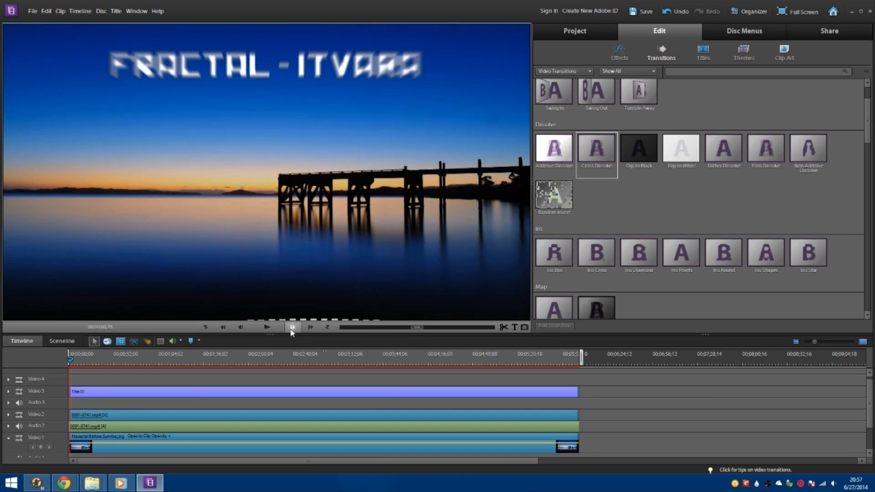
click(292, 327)
click(292, 327)
click(292, 327)
drag(74, 357, 539, 378)
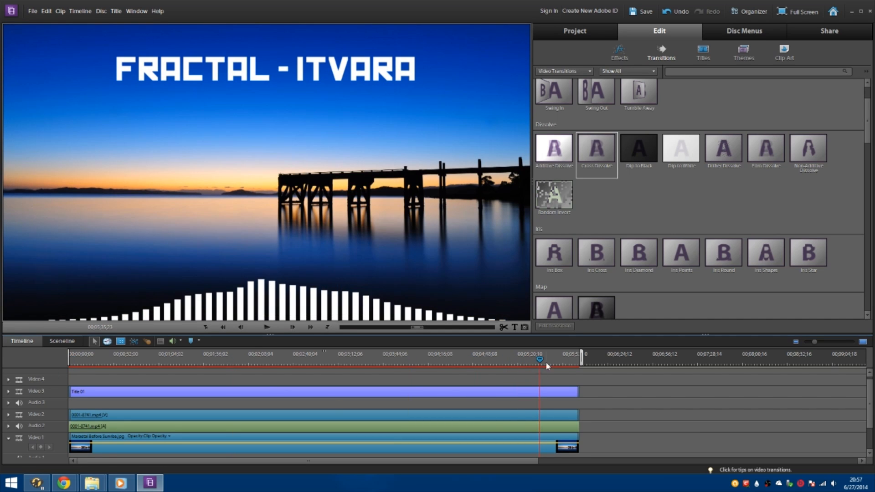
- Review the export settings for sharing the movie to the computer and for uploading it online
click(836, 38)
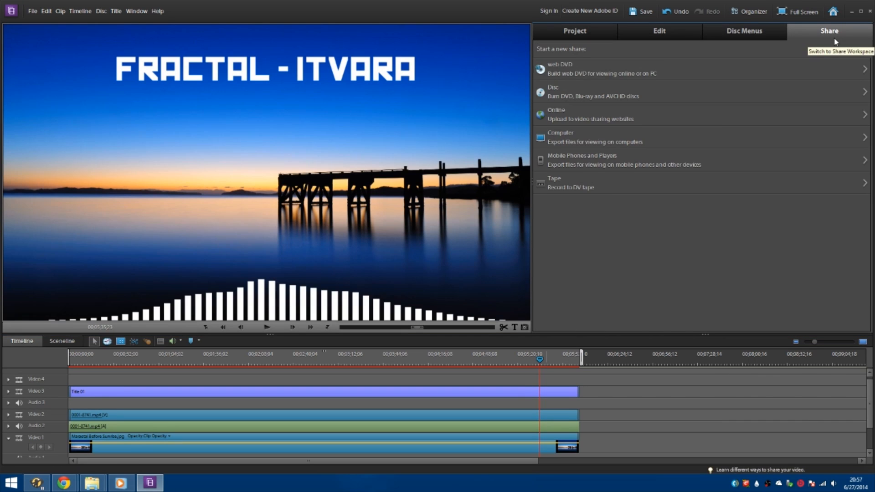
click(585, 142)
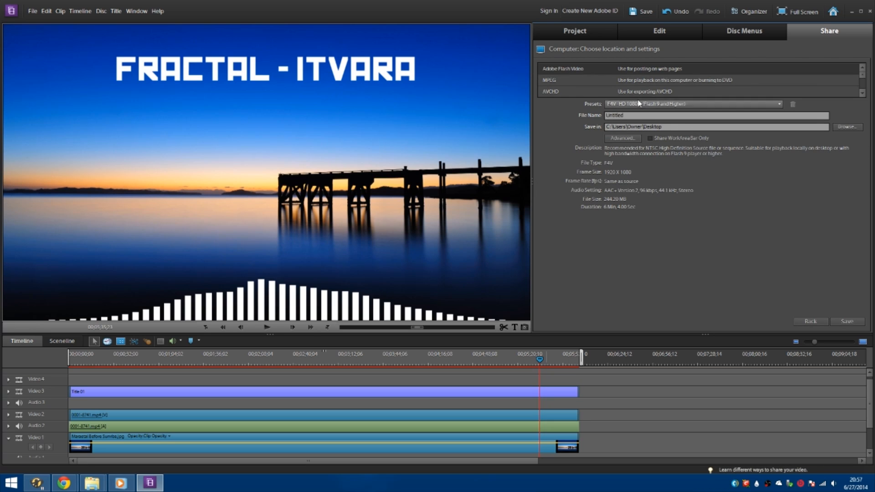
click(816, 322)
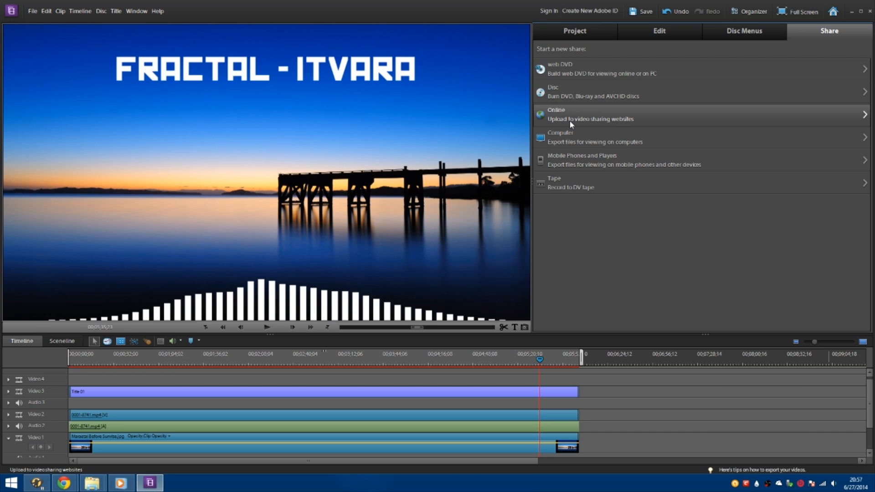
click(569, 121)
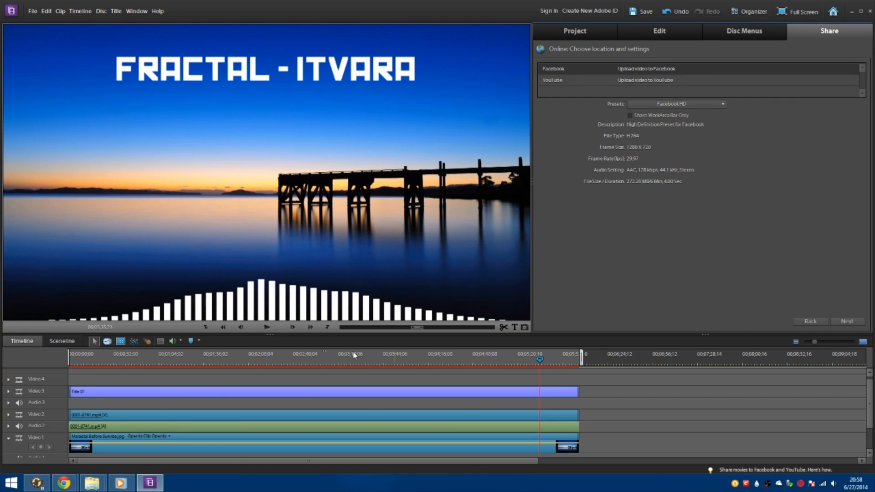
- Switch to YouTube in Chrome and open the list of uploaded videos in Creator Studio's Video Manager
mouse_move(69, 481)
click(159, 430)
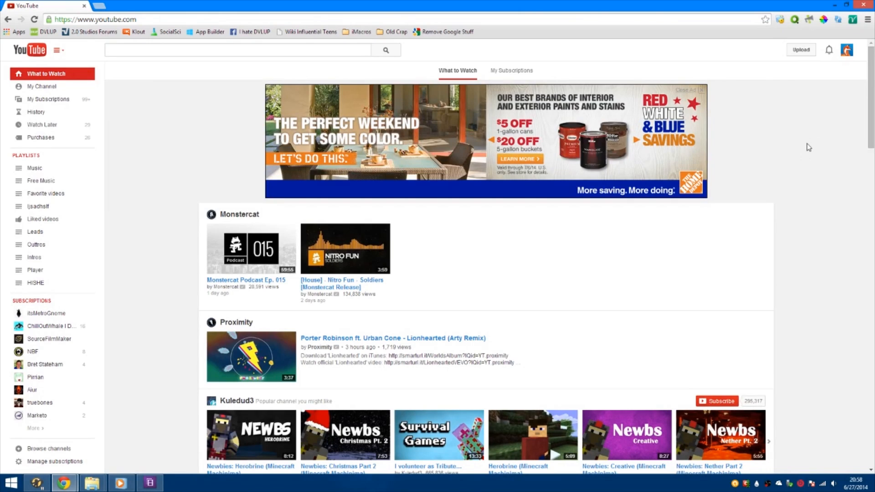
click(846, 51)
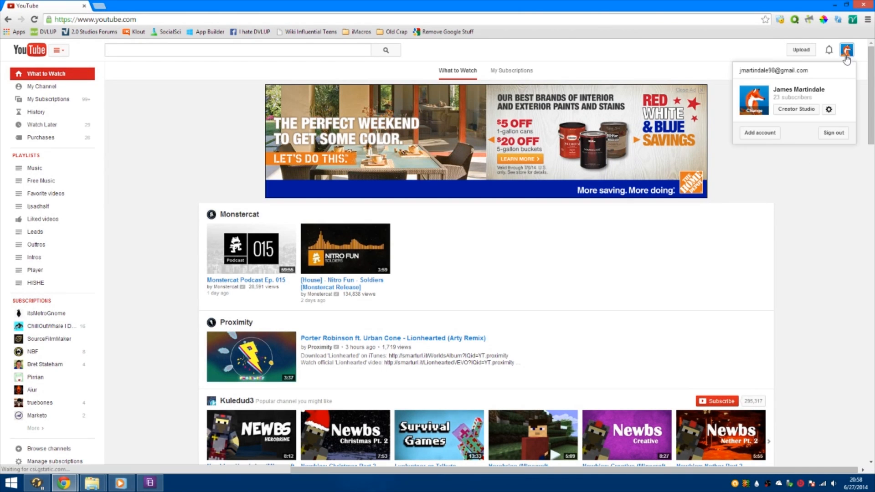
click(795, 109)
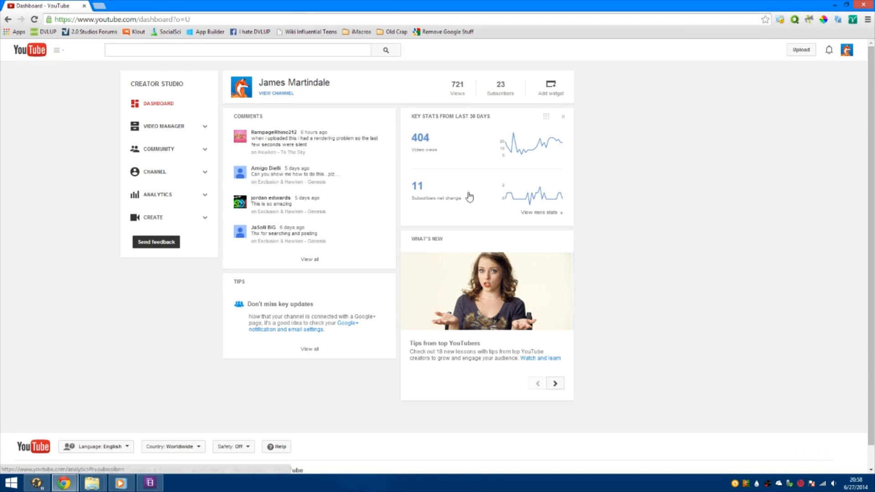
click(183, 130)
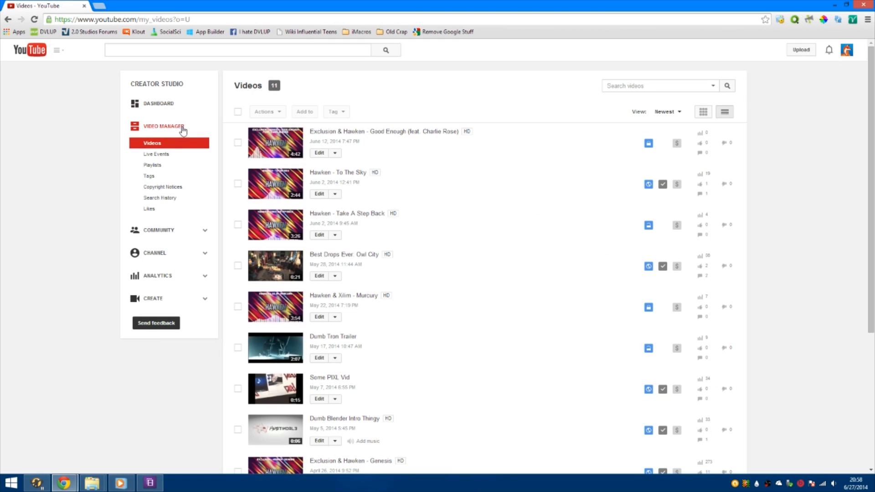
- Download the uploaded video "Some PIXL Vid" as an MP4 and save it to the Downloads folder as Some PIXL Vid.mp4
scroll(467, 204, down, 5)
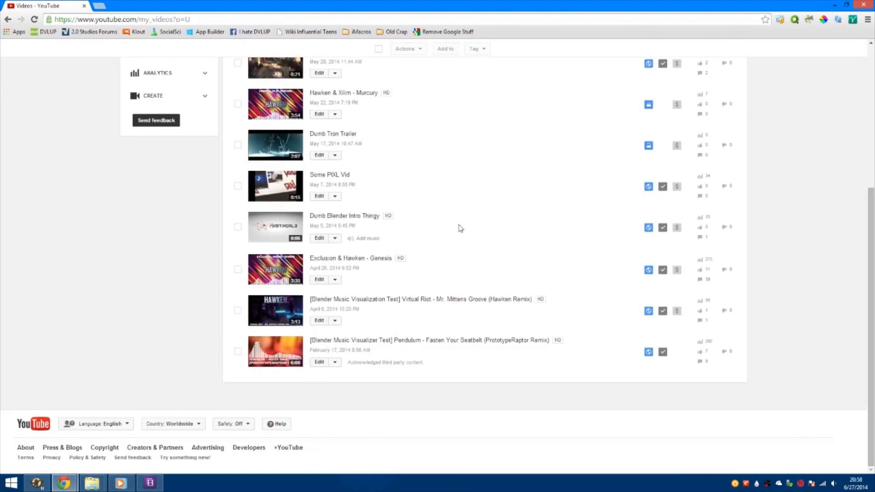
click(334, 196)
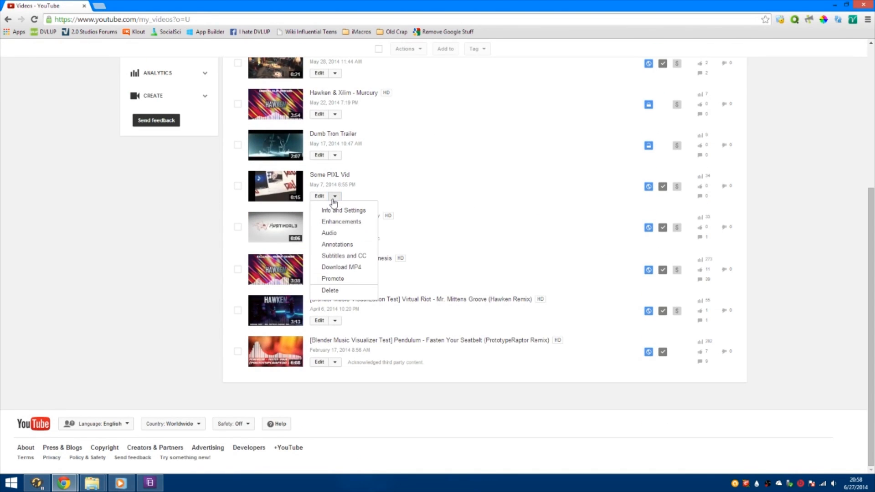
click(342, 268)
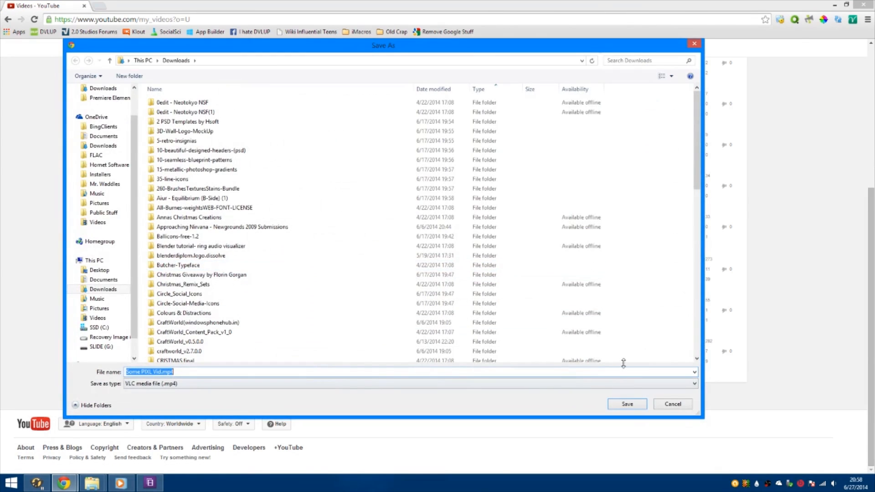
click(635, 407)
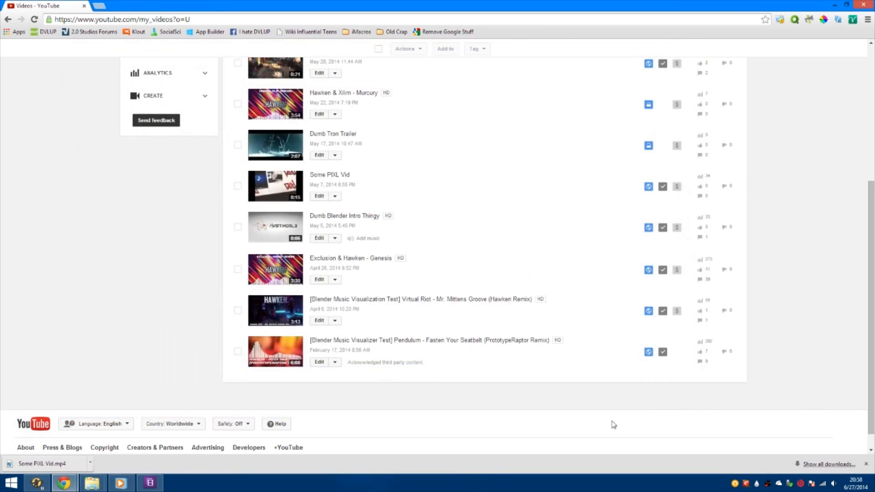